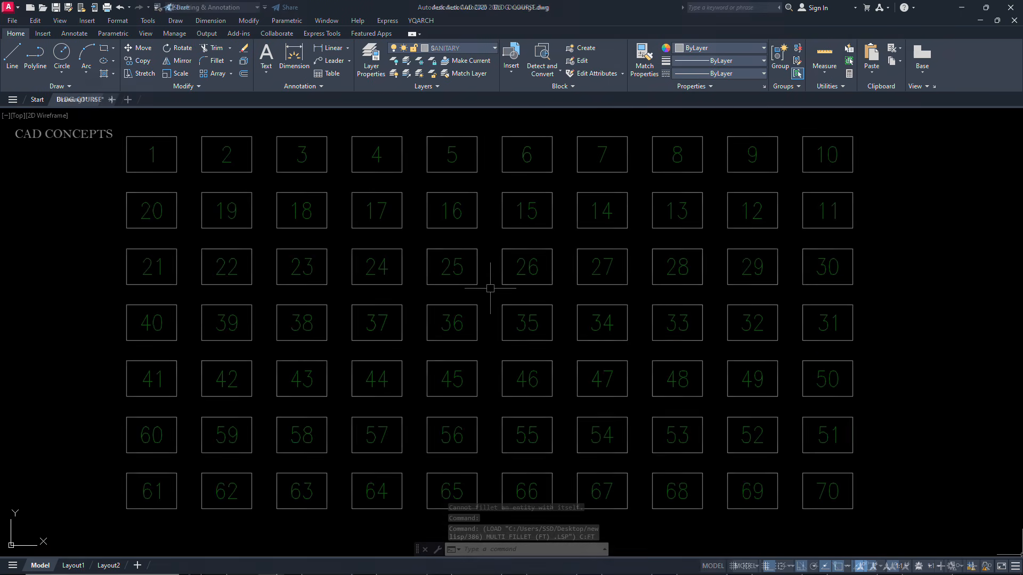
Fillet the corners of all 70 numbered rectangles at once with the FT command, using a radius of 25.
type("FT")
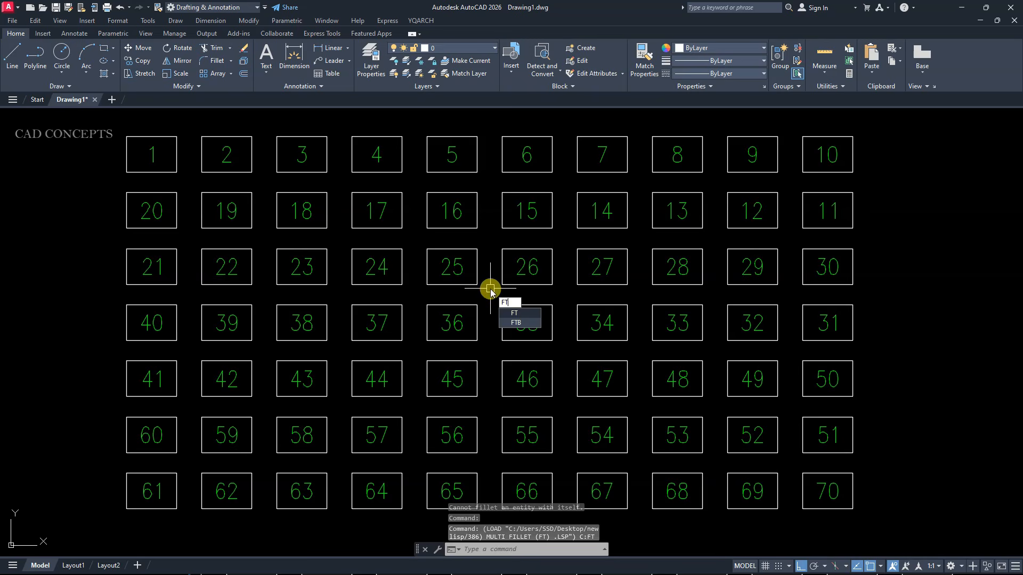
left_click(511, 314)
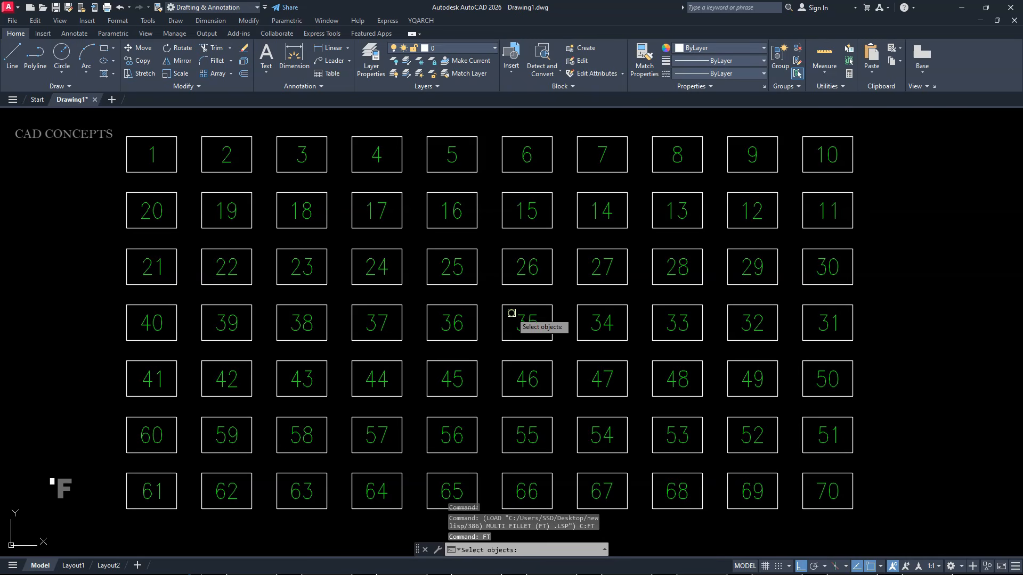
left_click(90, 130)
left_click(908, 508)
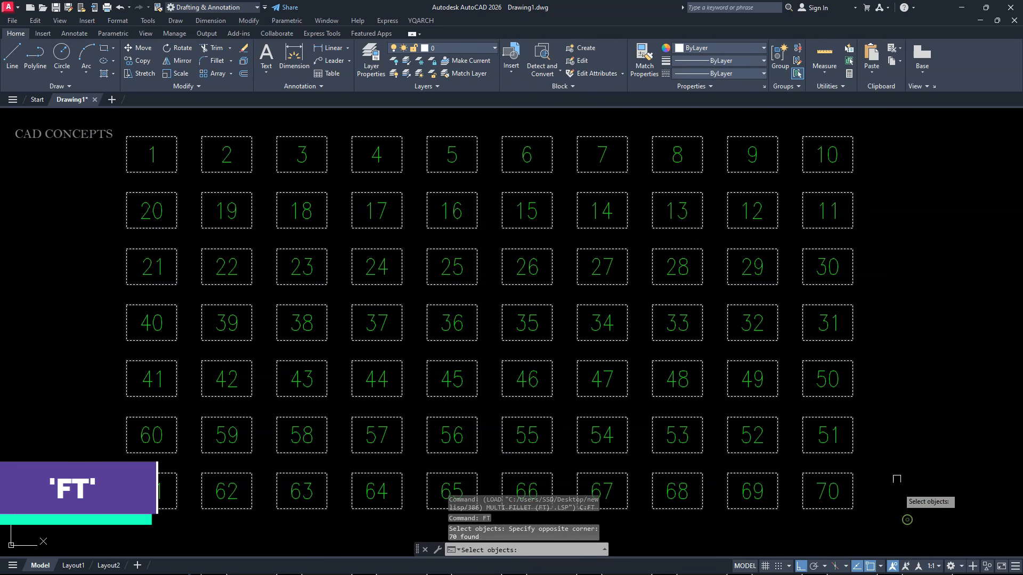
key("Return")
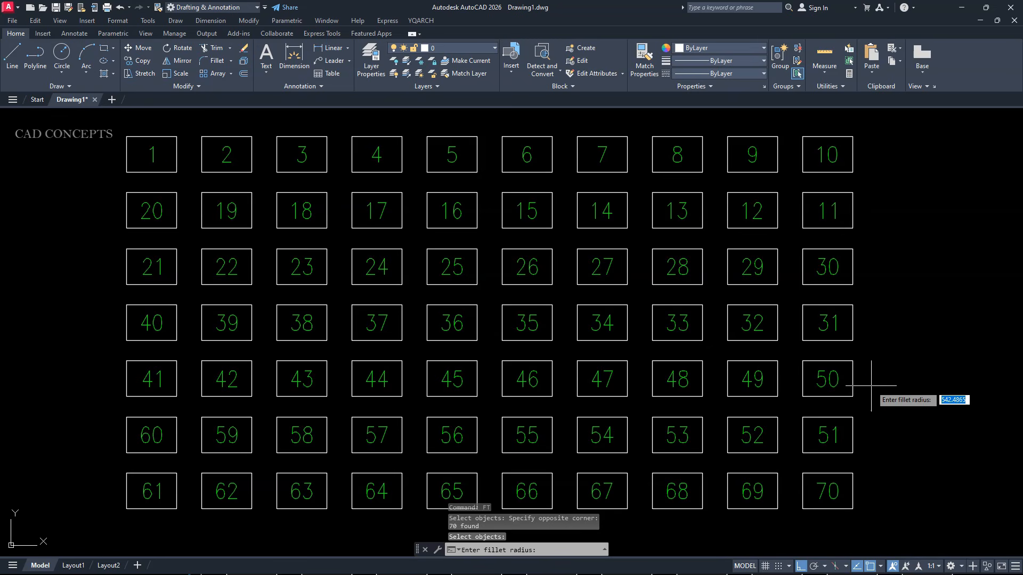
type("25")
key("Return")
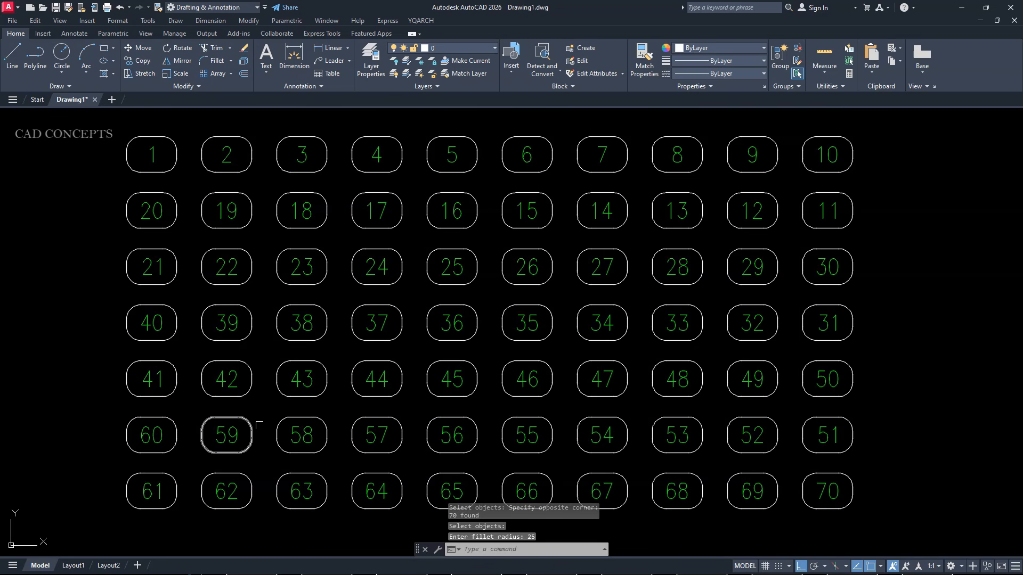
Repeat the FT multi-fillet on all the numbered rectangles with a radius of 15.
key("Return")
left_click_drag(113, 124, 911, 539)
key("Return")
type("1")
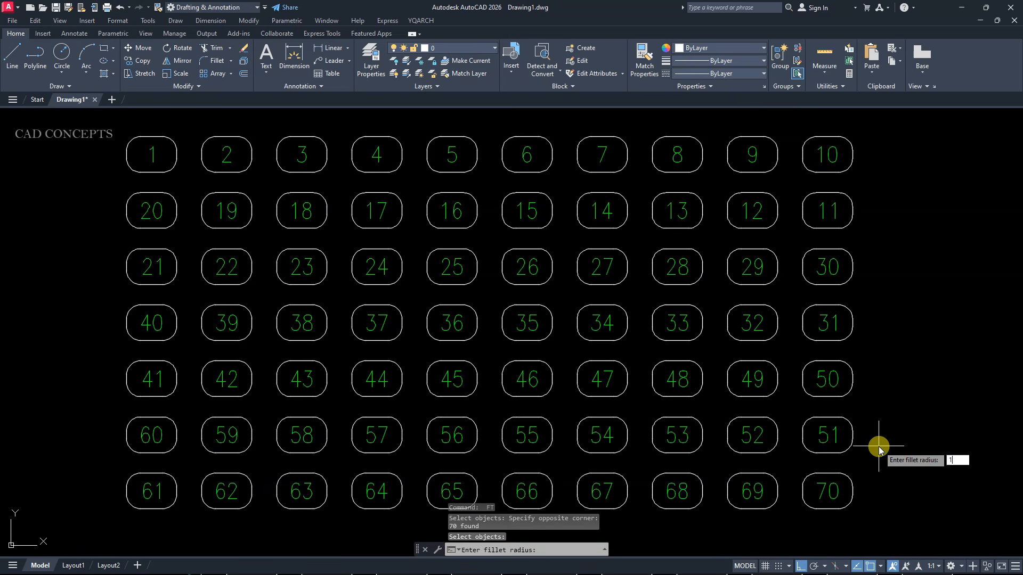
type("5")
key("Return")
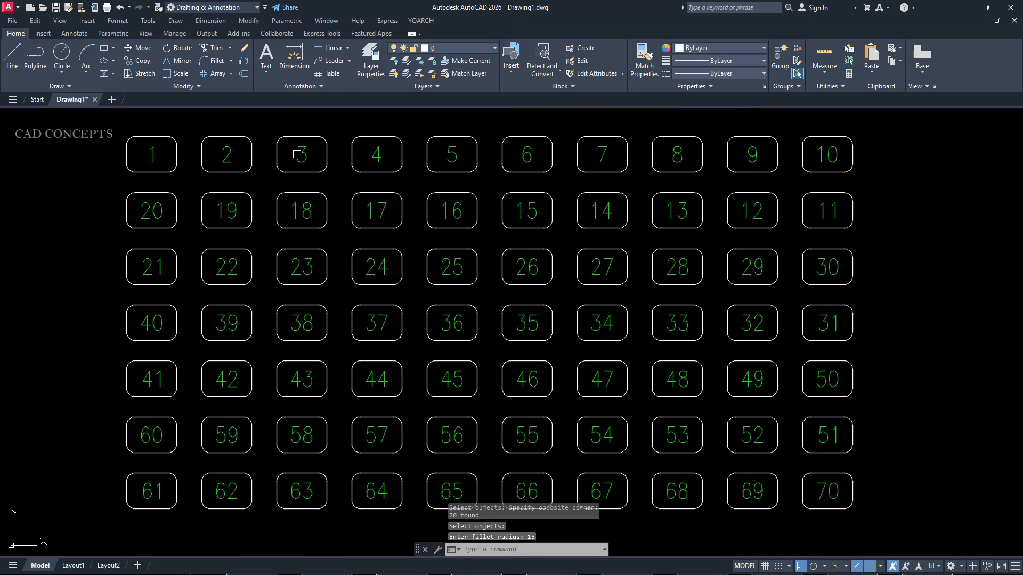
Run the multi-fillet again on every numbered rectangle with a radius of 0 to square the corners.
key("Return")
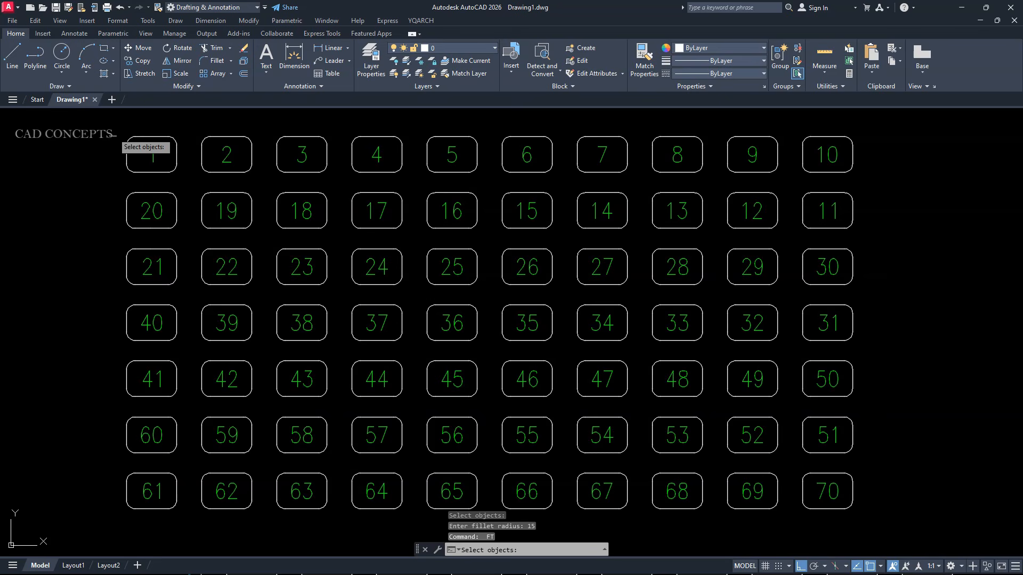
left_click_drag(112, 128, 893, 519)
key("Return")
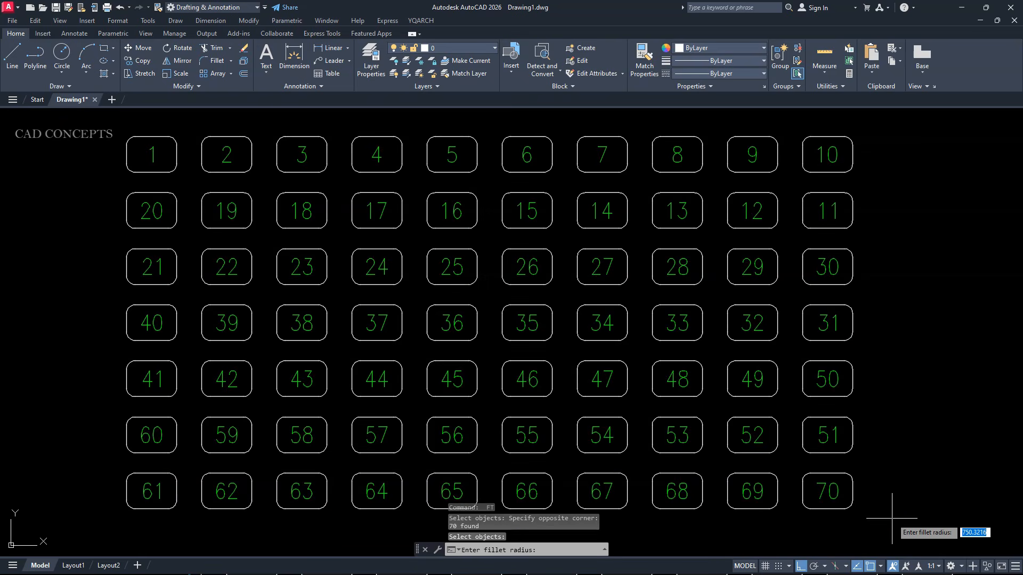
type("5")
key("Return")
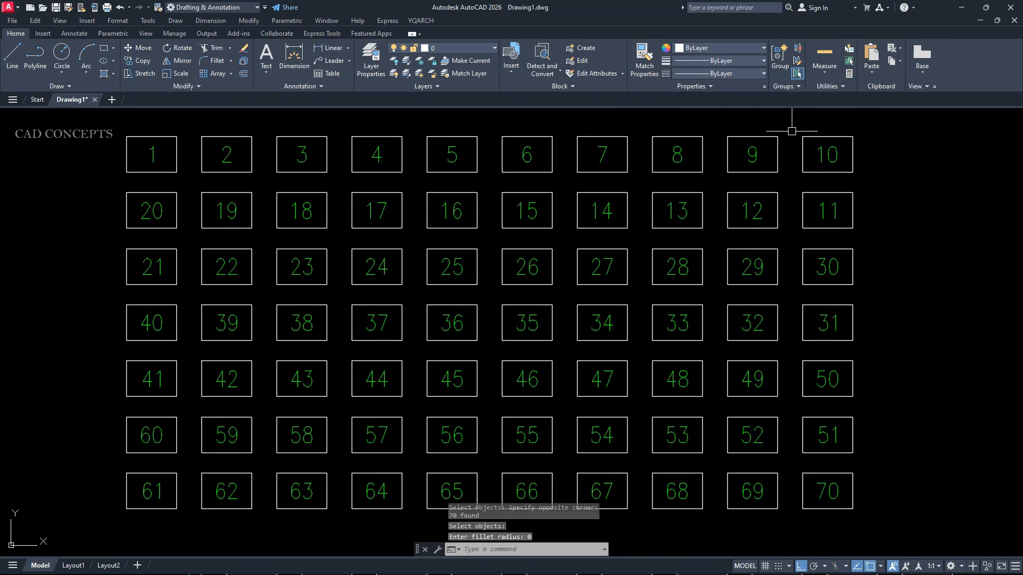
Round the corners of all the numbered rectangles with the FT command at a radius of 18.
type("FT")
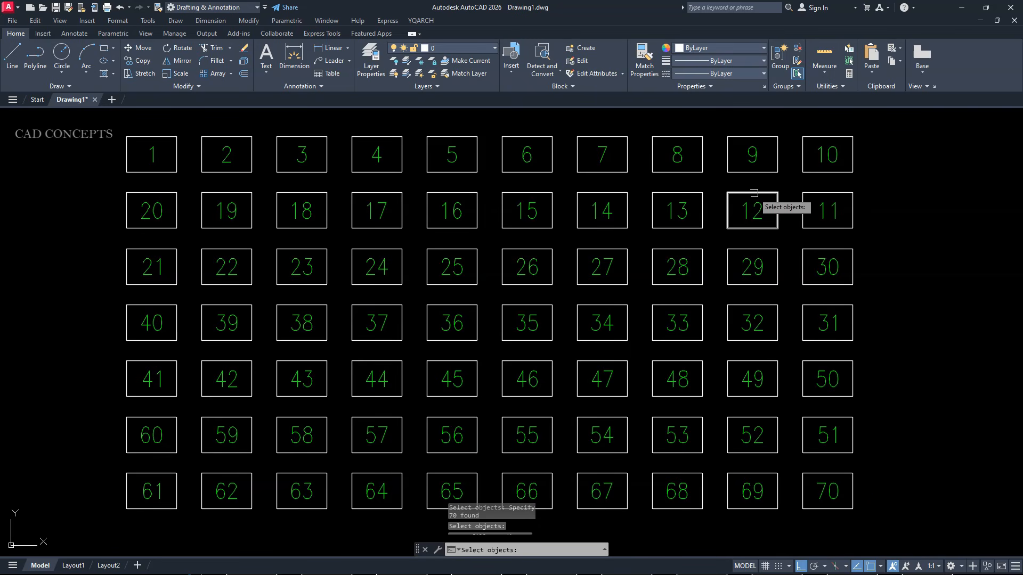
key("Return")
left_click_drag(109, 122, 859, 525)
key("Return")
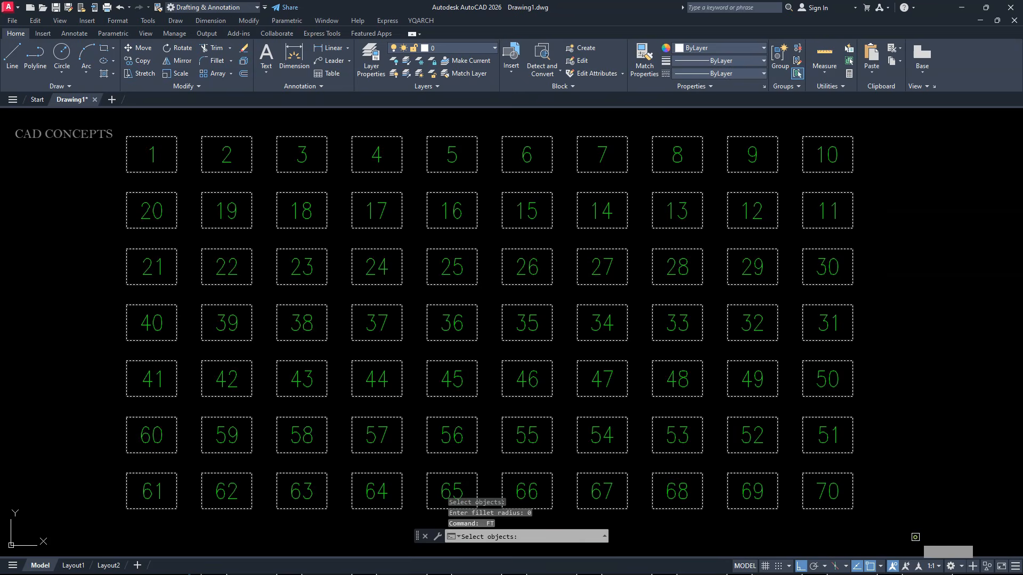
type("18")
key("Return")
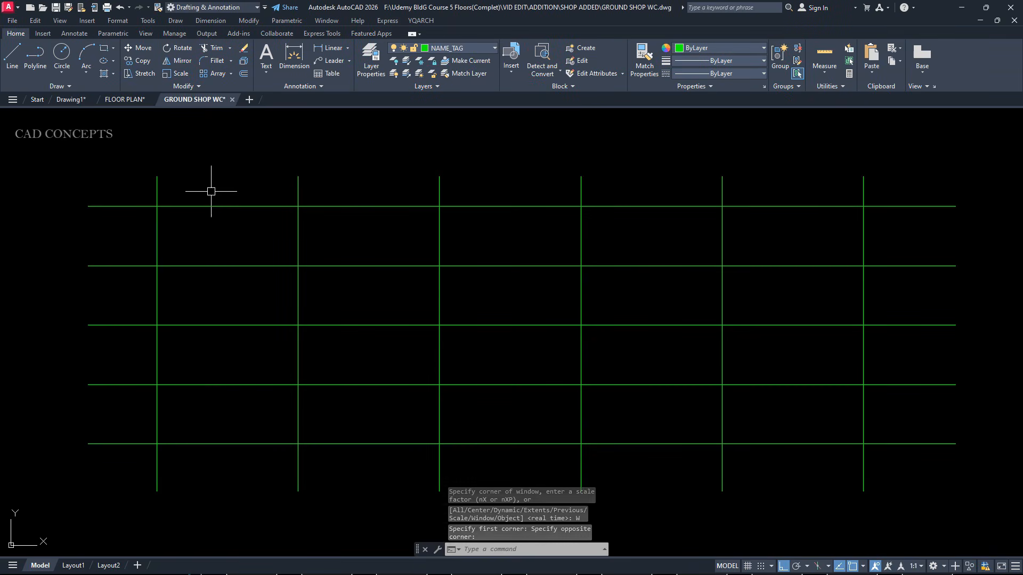
Label the upper ends of the six vertical grid lines with bubbles 1 to 6, using the DGR command in mode 1.
type("DRG")
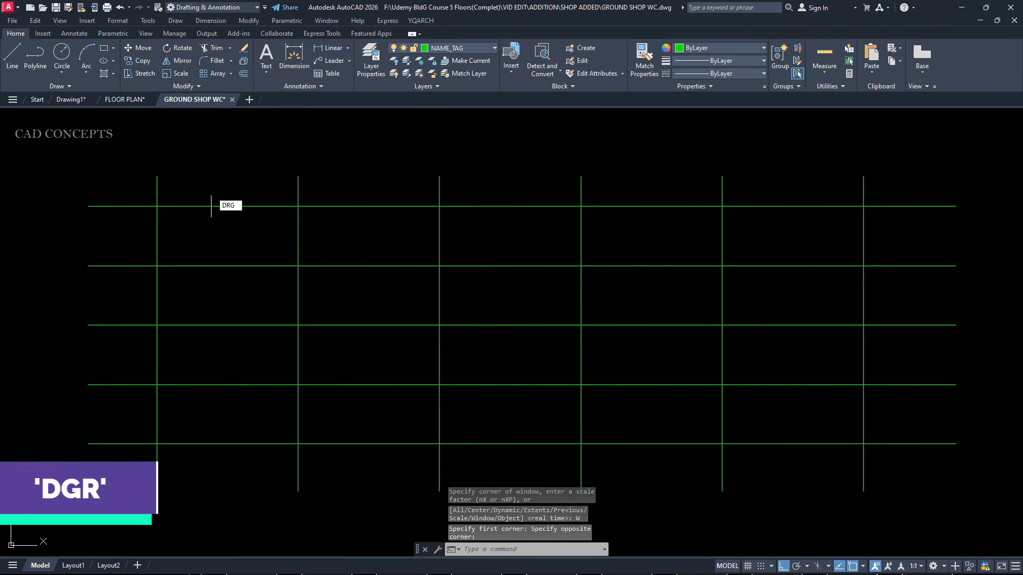
key("Return")
type("1")
key("Return")
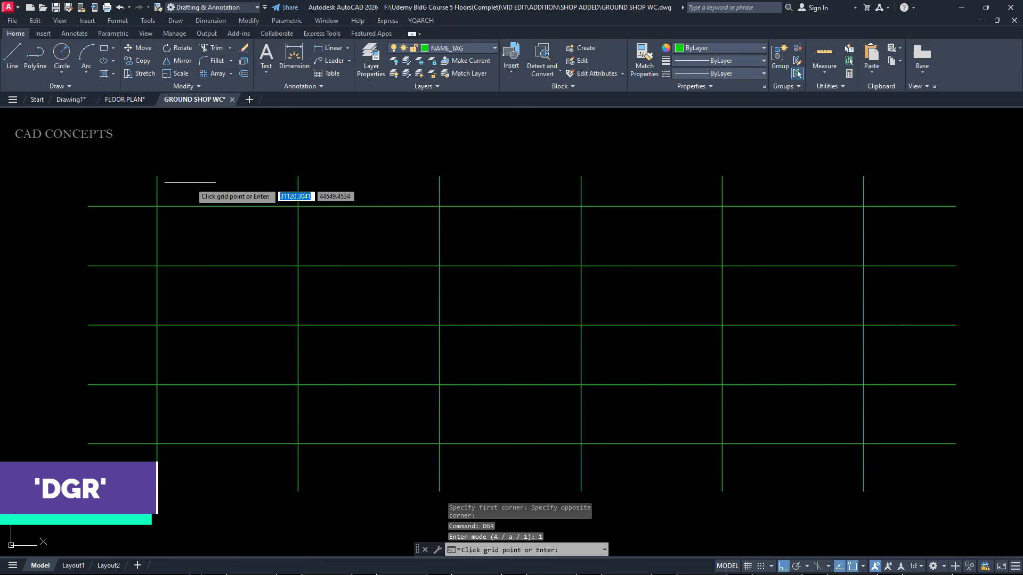
left_click(157, 177)
left_click(298, 177)
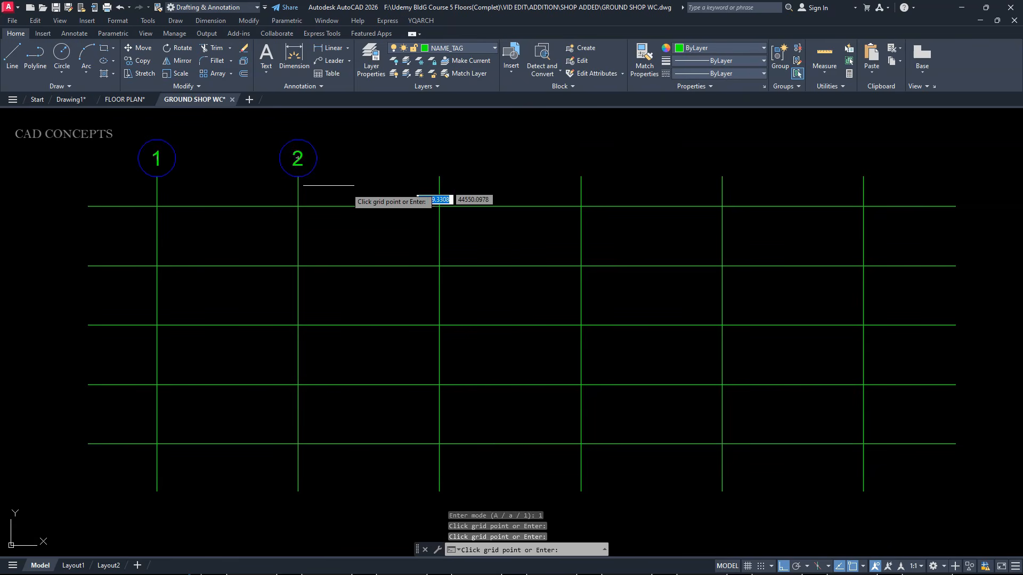
left_click(439, 177)
left_click(581, 177)
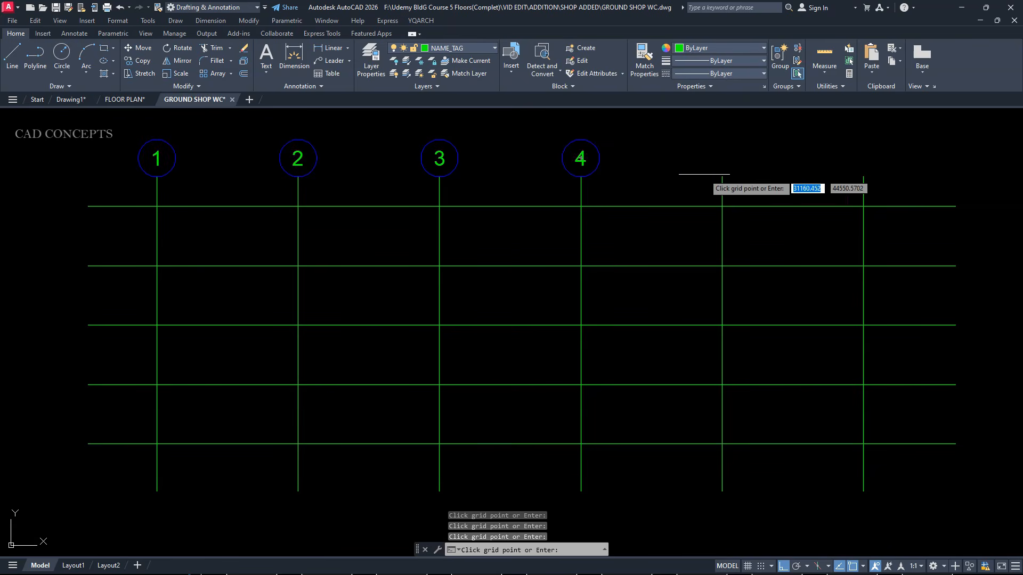
left_click(721, 177)
left_click(863, 177)
key("Return")
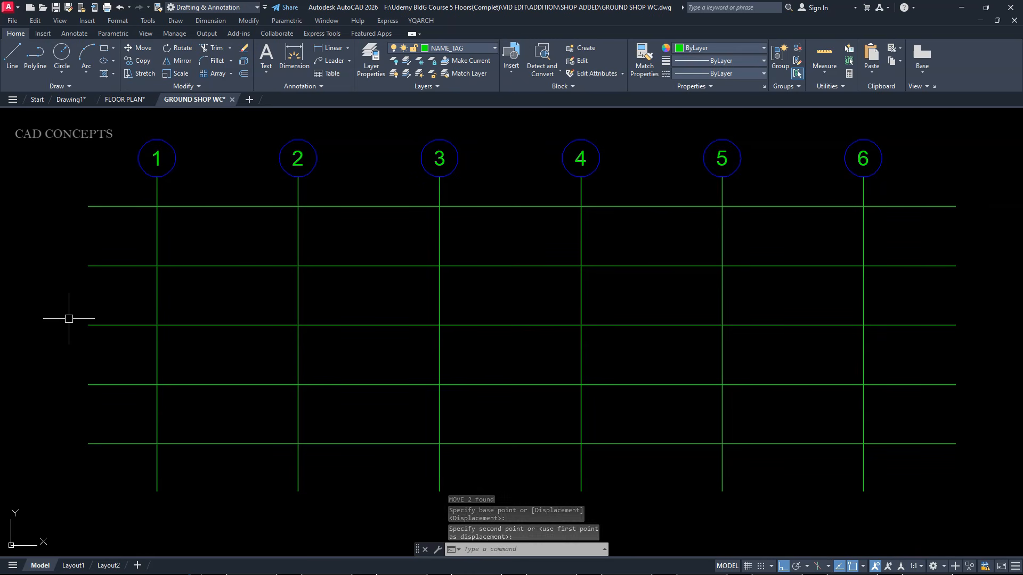
Label the left ends of the five horizontal grid lines with bubbles A to E, using the DGR command in mode A.
type("DRG")
key("Return")
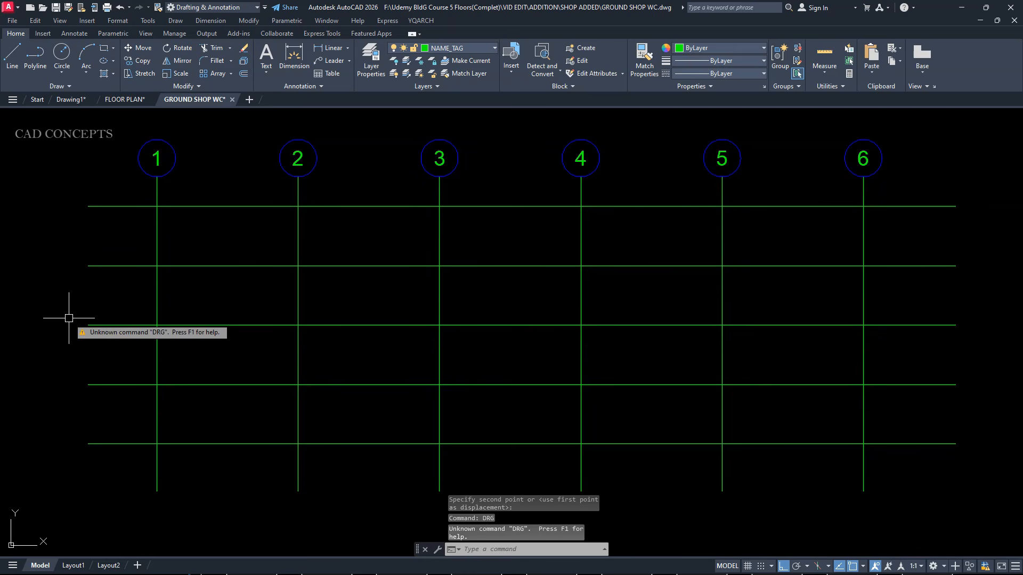
type("DGR")
key("Return")
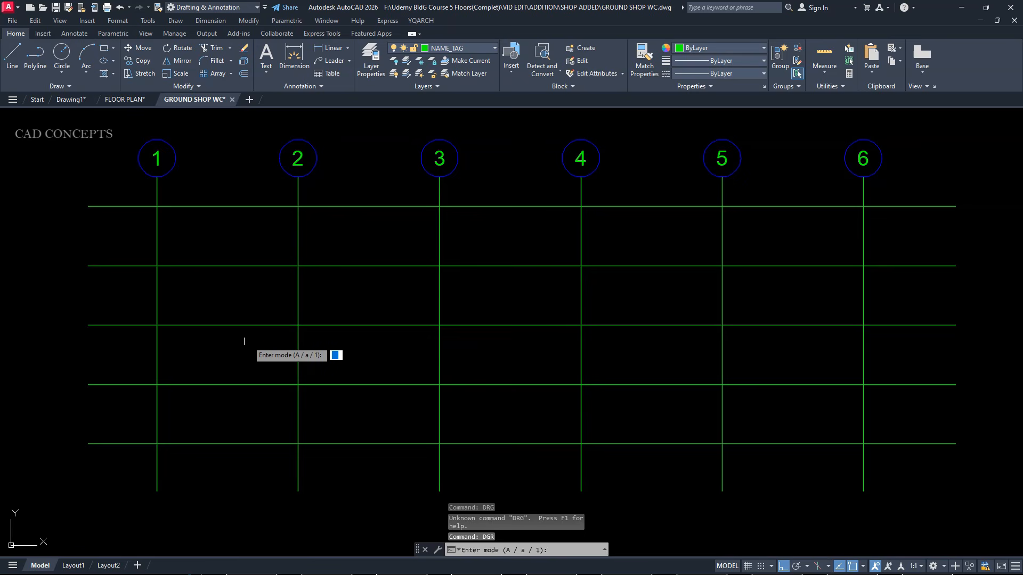
type("A")
key("Return")
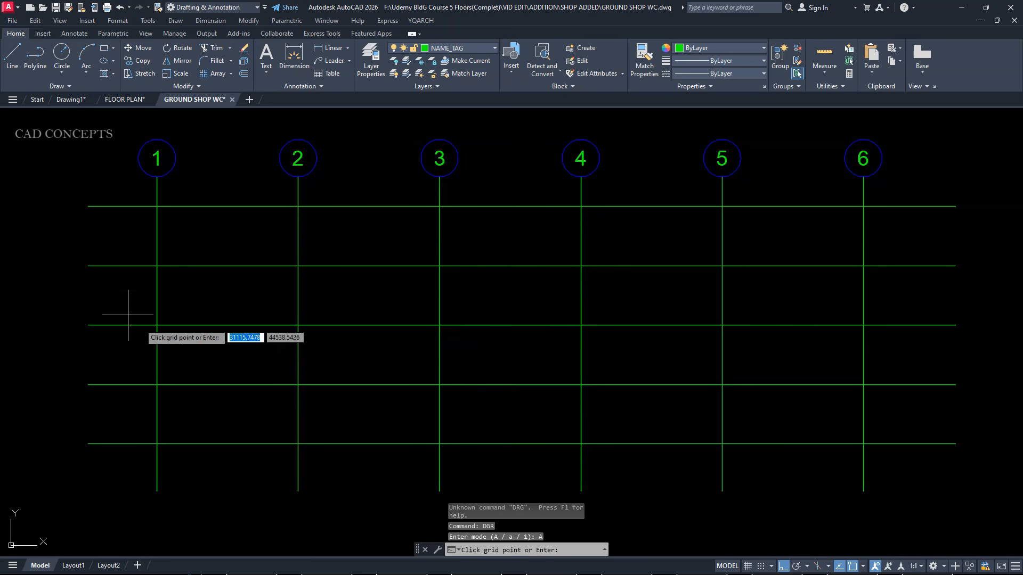
left_click(88, 206)
left_click(88, 265)
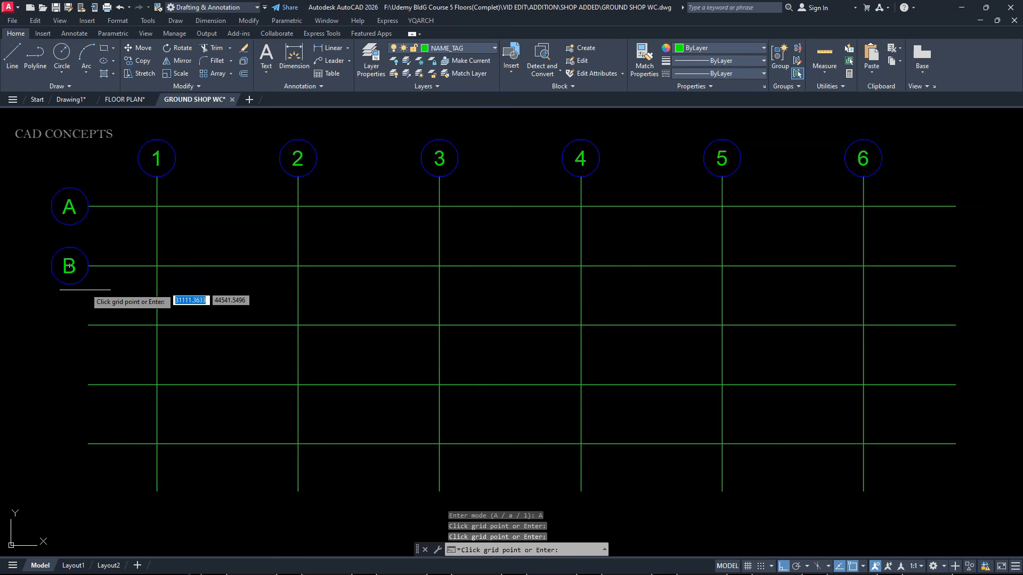
left_click(88, 325)
left_click(87, 384)
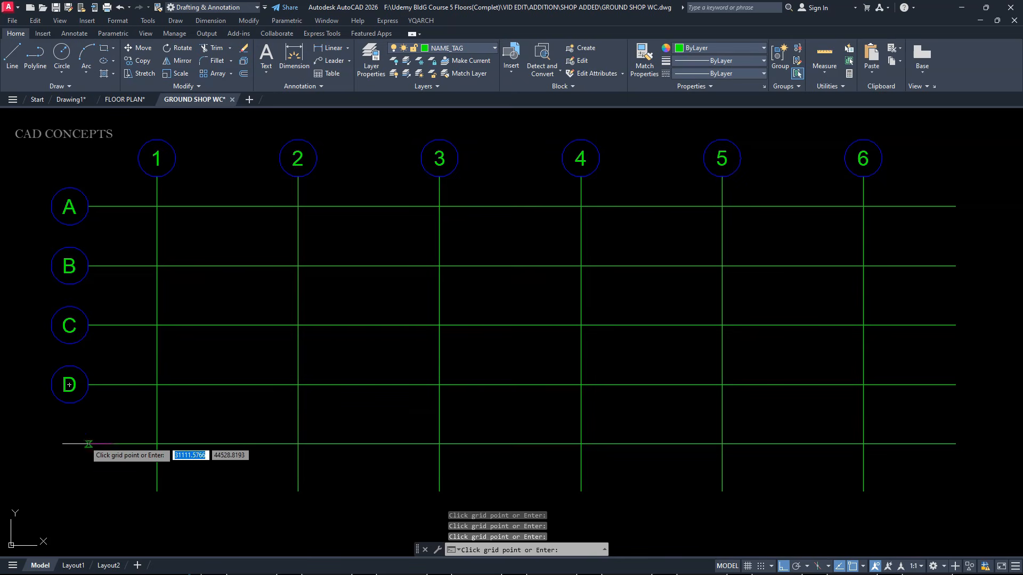
left_click(88, 444)
key("Escape")
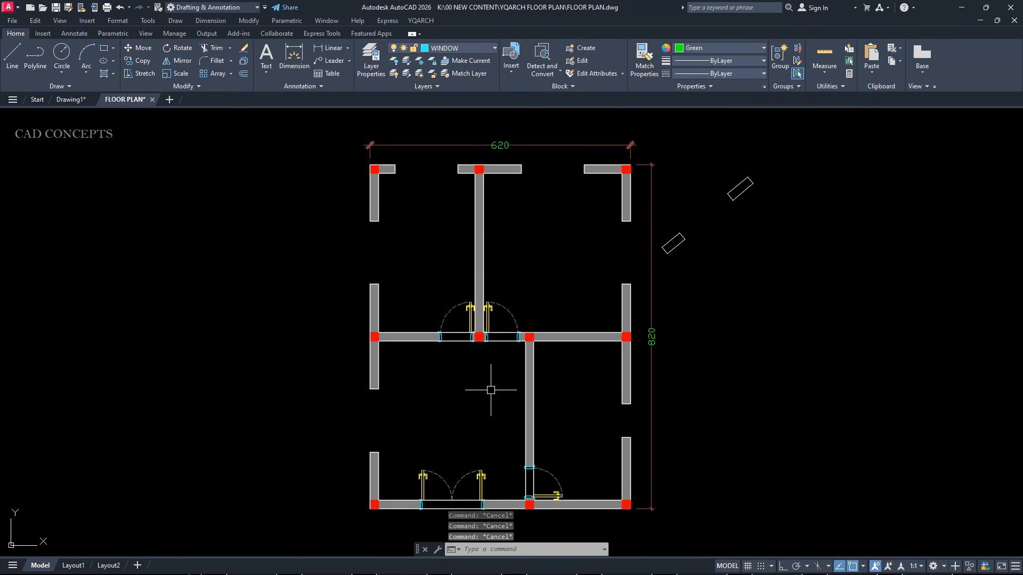
Draw a window with a total width of 20 across the left opening of the floor plan's upper wall, using WWX.
type("X")
key("Return")
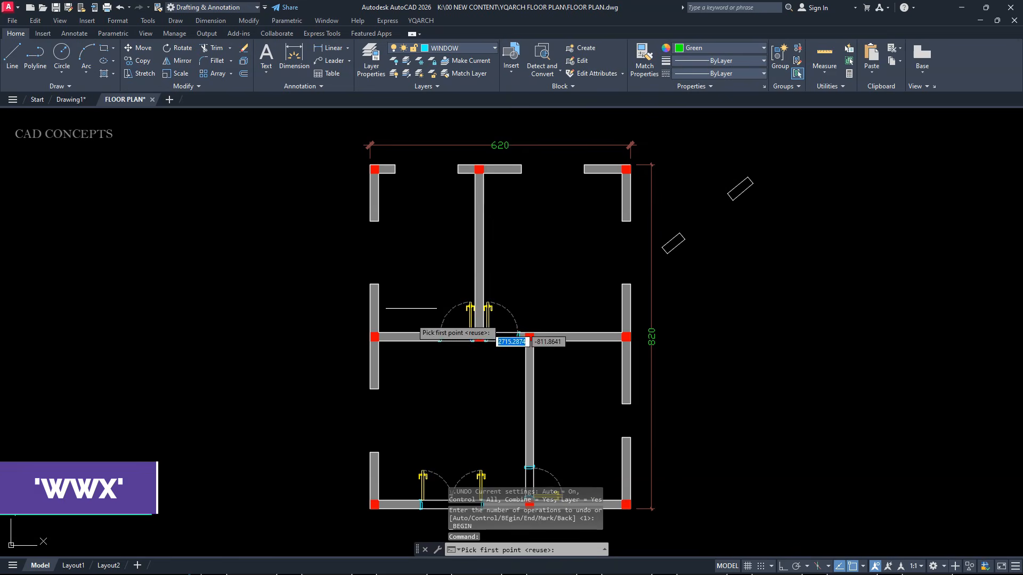
scroll(400, 156, "up", 4)
left_click(544, 187)
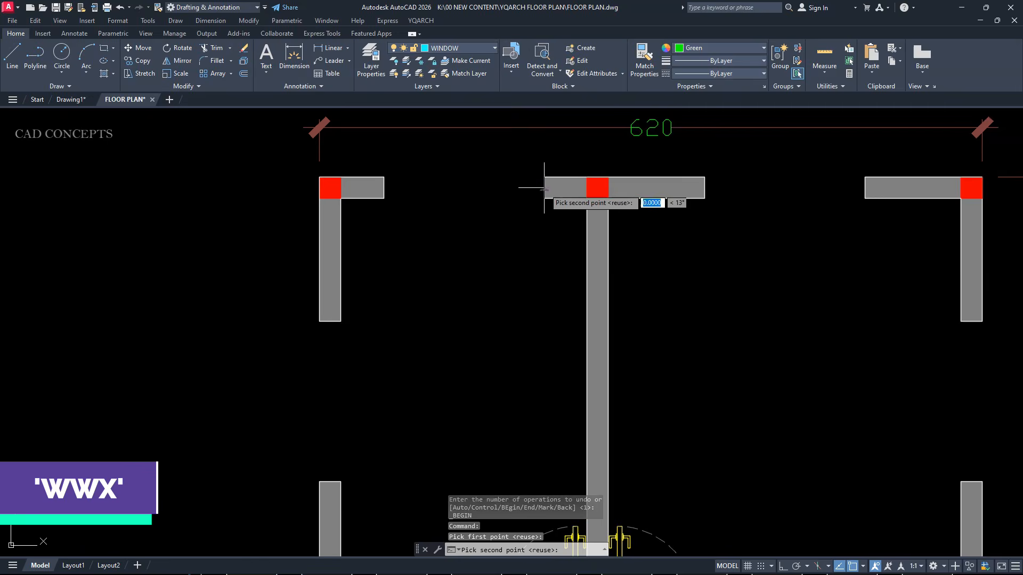
left_click(384, 187)
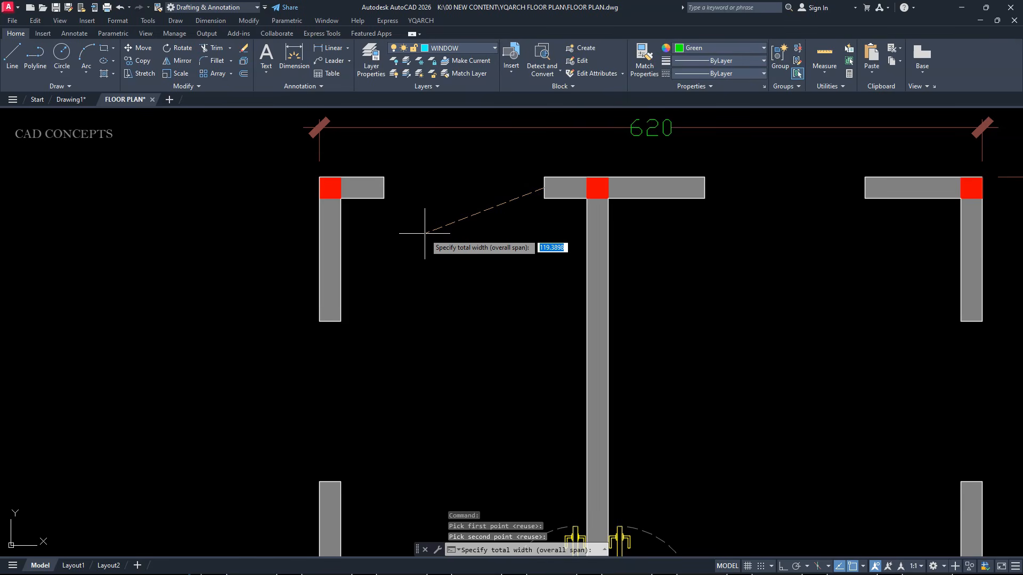
type("20")
key("Return")
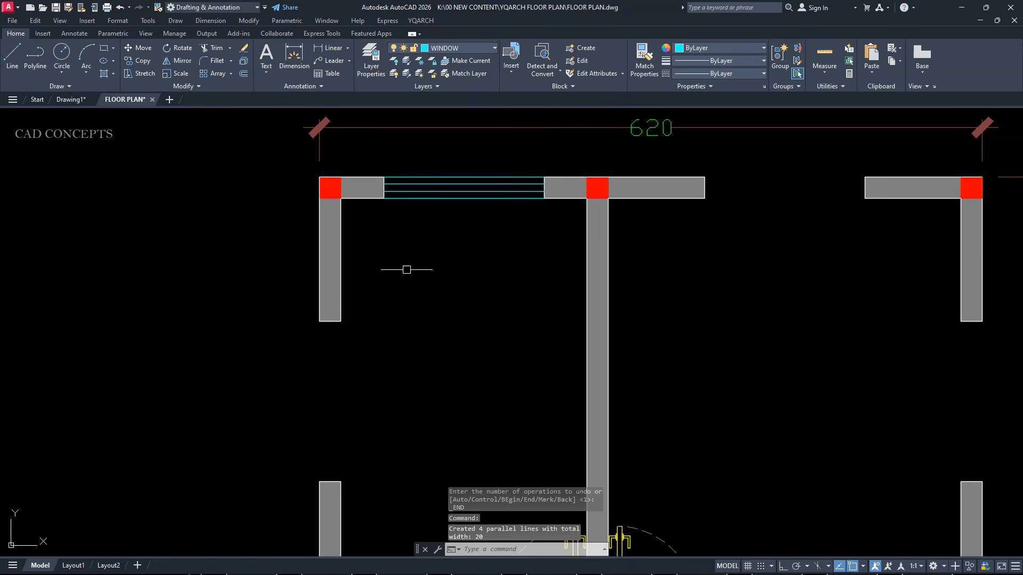
Draw a second WWX window with a total width of 20 across the right opening of the upper wall.
key("Return")
left_click(704, 187)
left_click(865, 187)
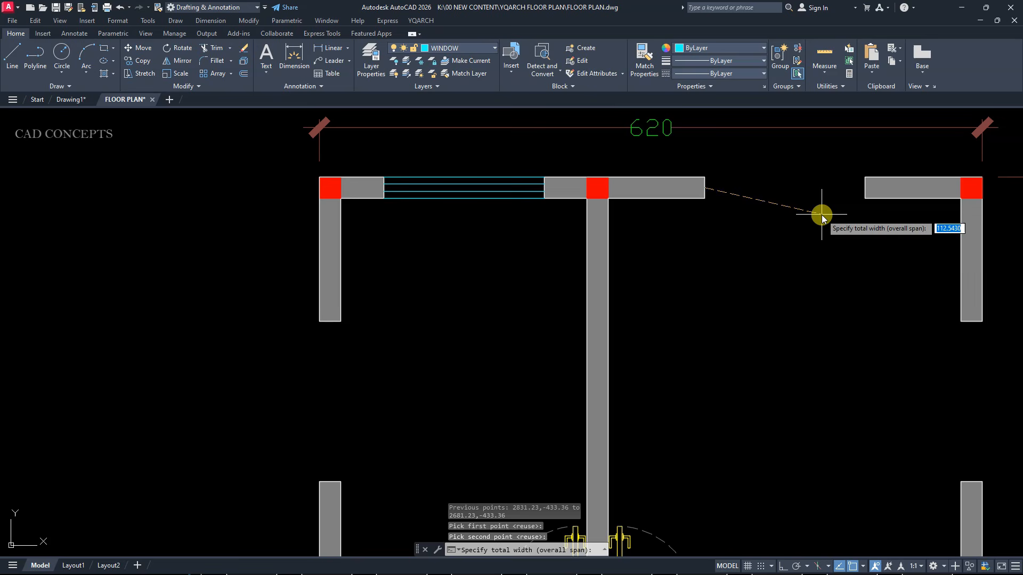
type("20")
key("Return")
Fill the upper opening in the floor plan's left wall with a WWX window of total width 20.
key("Return")
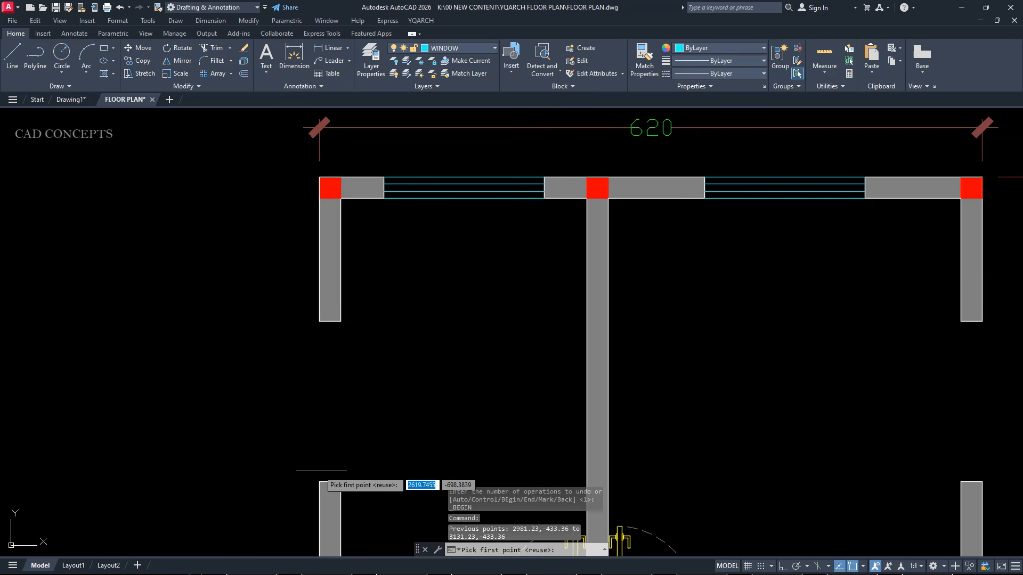
left_click(329, 481)
left_click(330, 321)
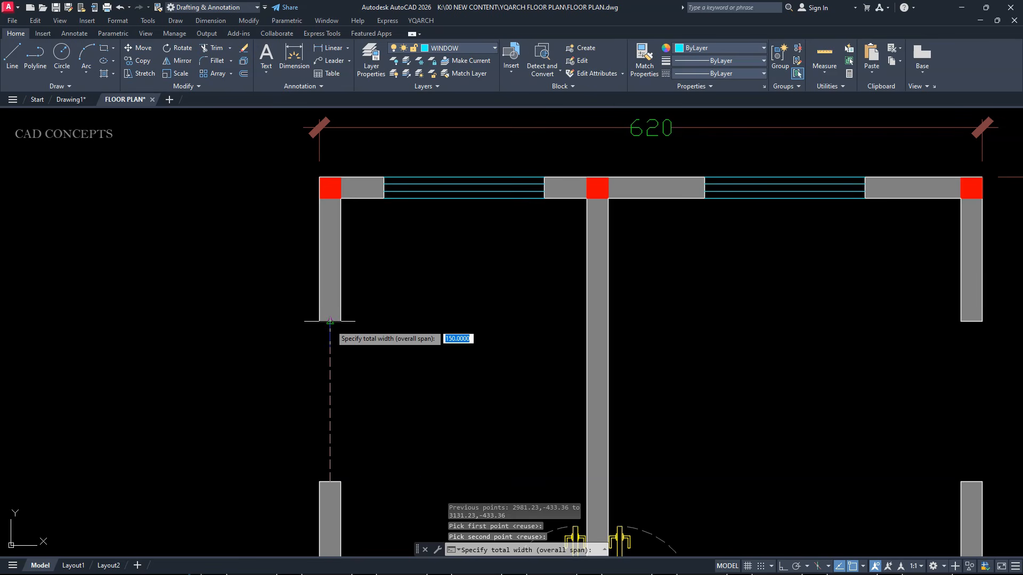
type("20")
key("Return")
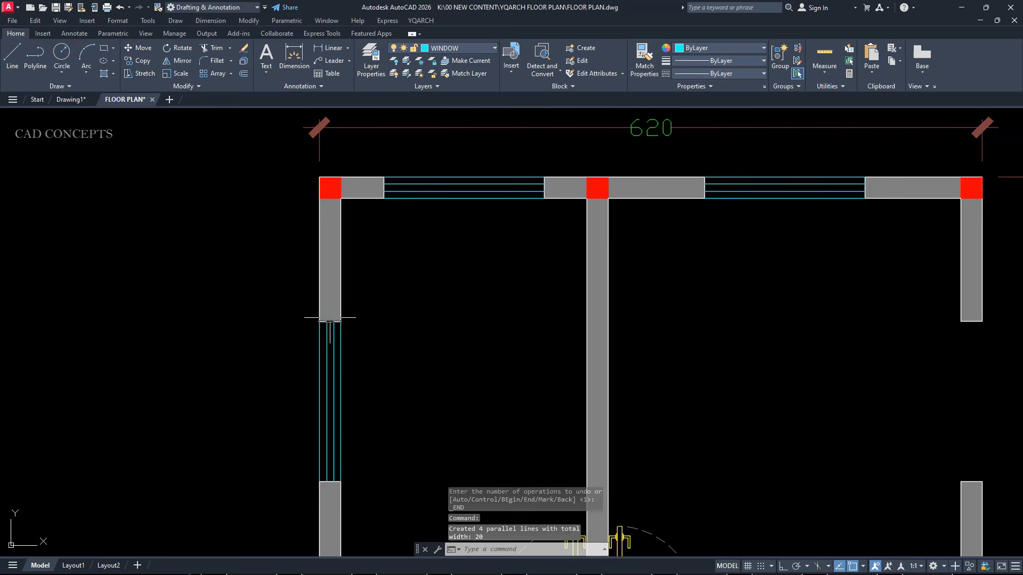
Fill the upper opening in the floor plan's right wall with a WWX window of total width 20.
scroll(330, 319, "down", 2)
scroll(630, 398, "up", 2)
key("Return")
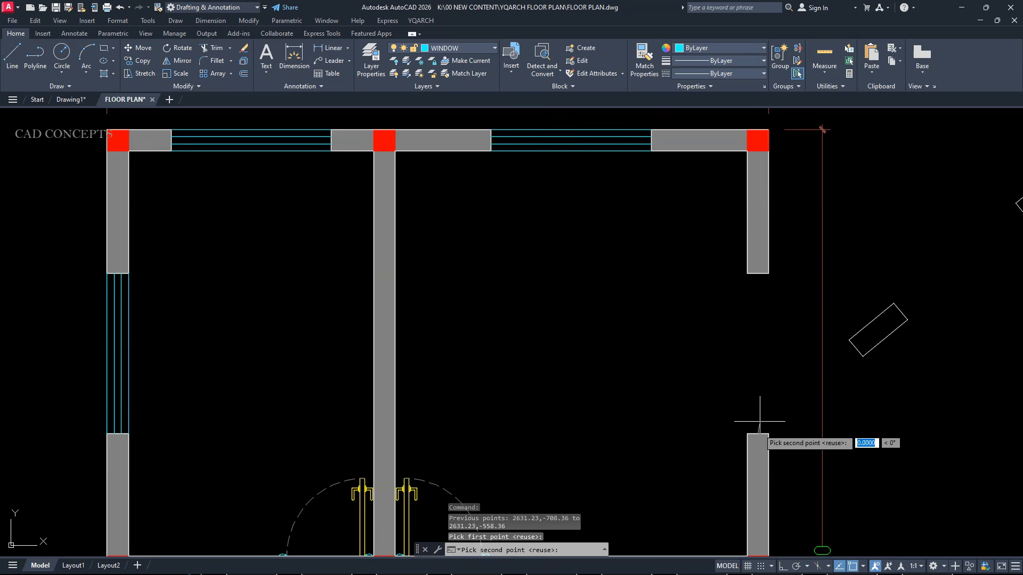
left_click(758, 434)
left_click(757, 273)
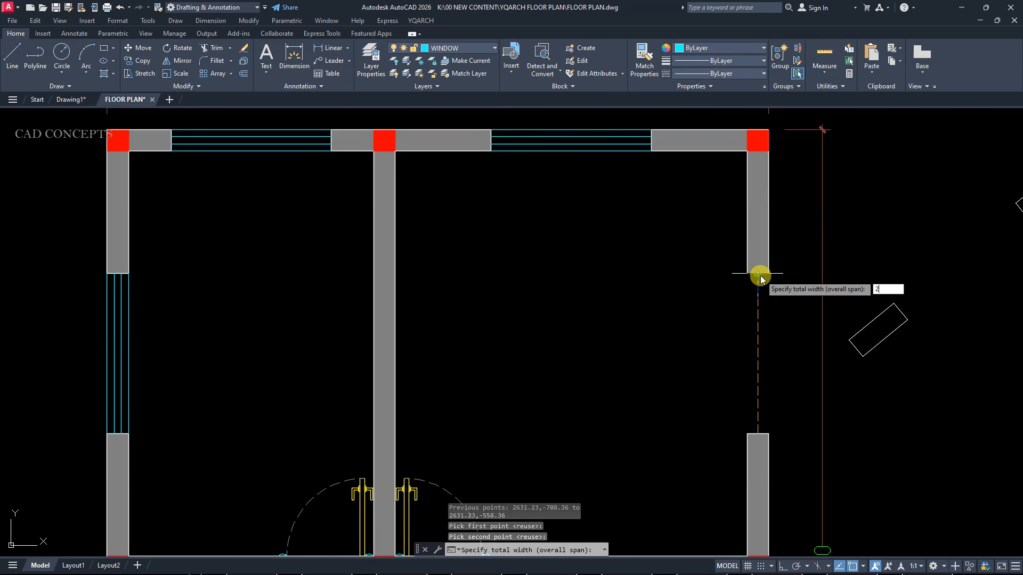
key("Return")
scroll(653, 253, "down", 4)
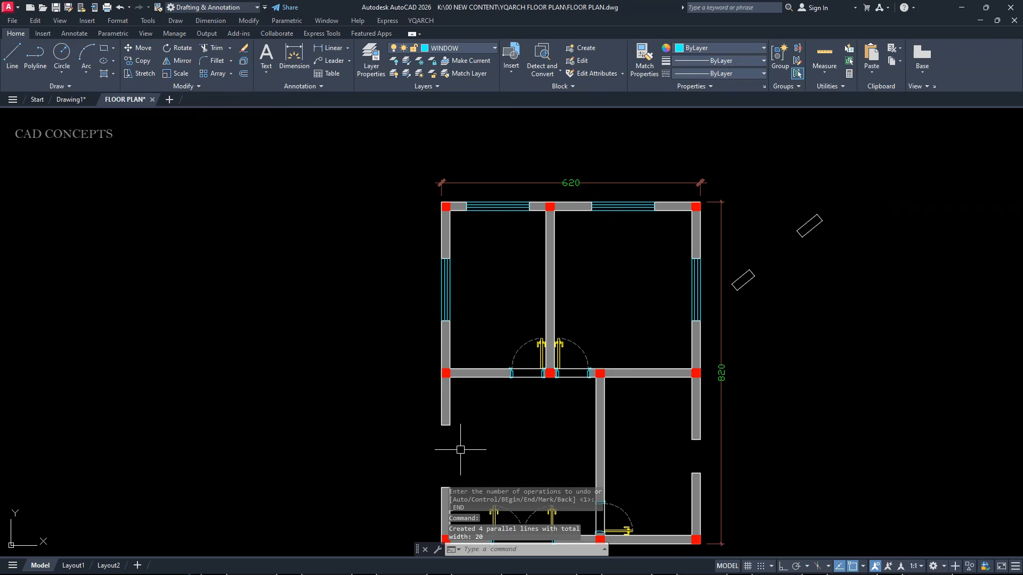
Draw a WWX window with a total width of 20 across the lower opening in the floor plan's left wall.
scroll(447, 463, "up", 2)
key("Return")
left_click(439, 446)
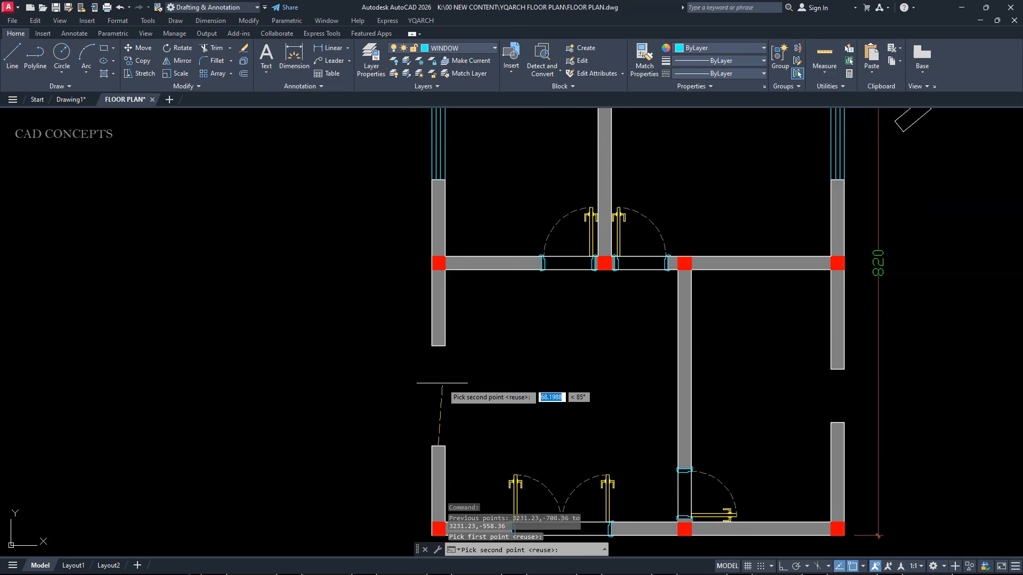
left_click(438, 345)
type("2")
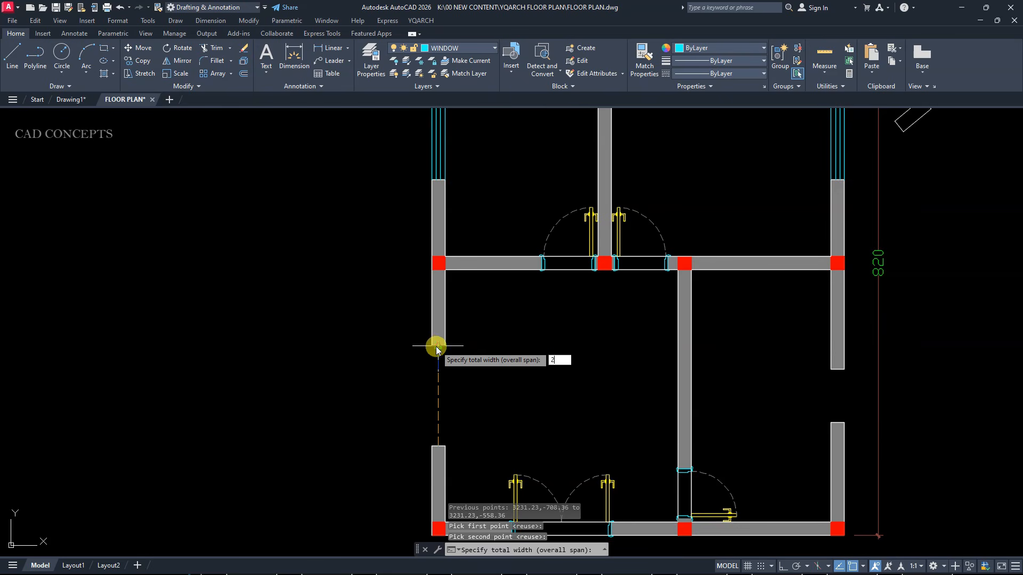
type("0")
key("Return")
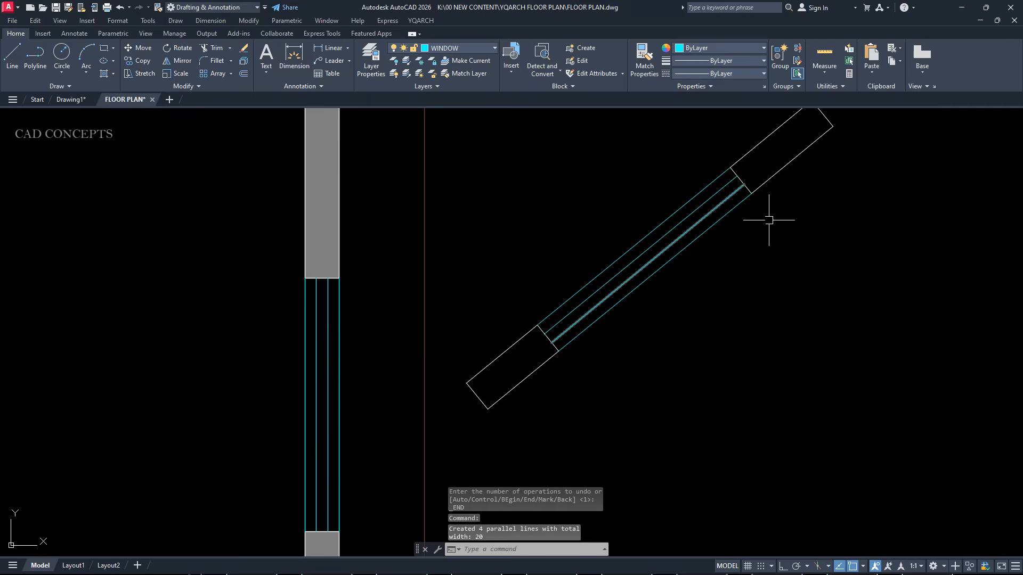
scroll(769, 216, "down", 3)
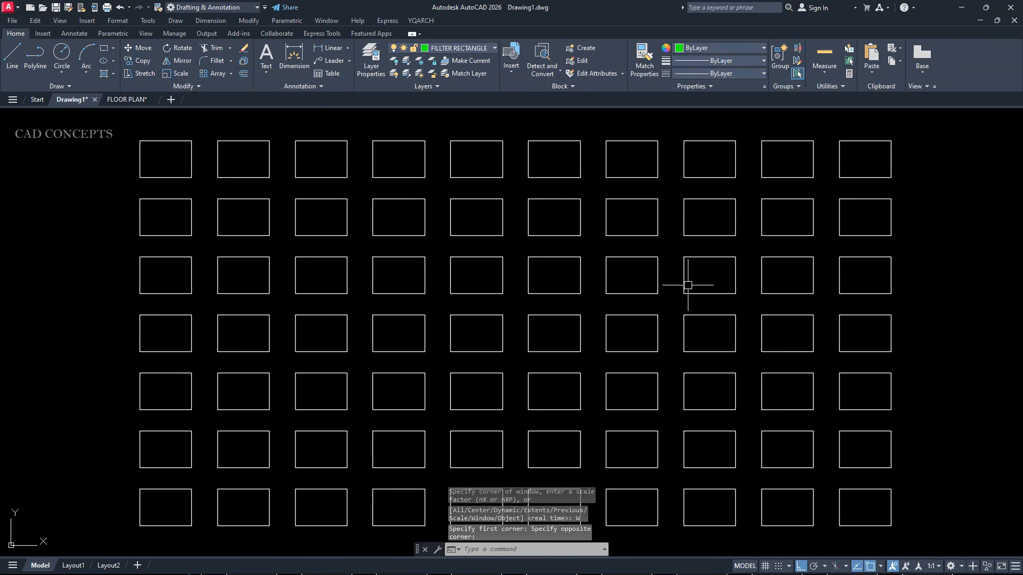
Number the first row of rectangles from left to right with NUU, starting at 1 with increment 1 and 10 copies.
type("UU")
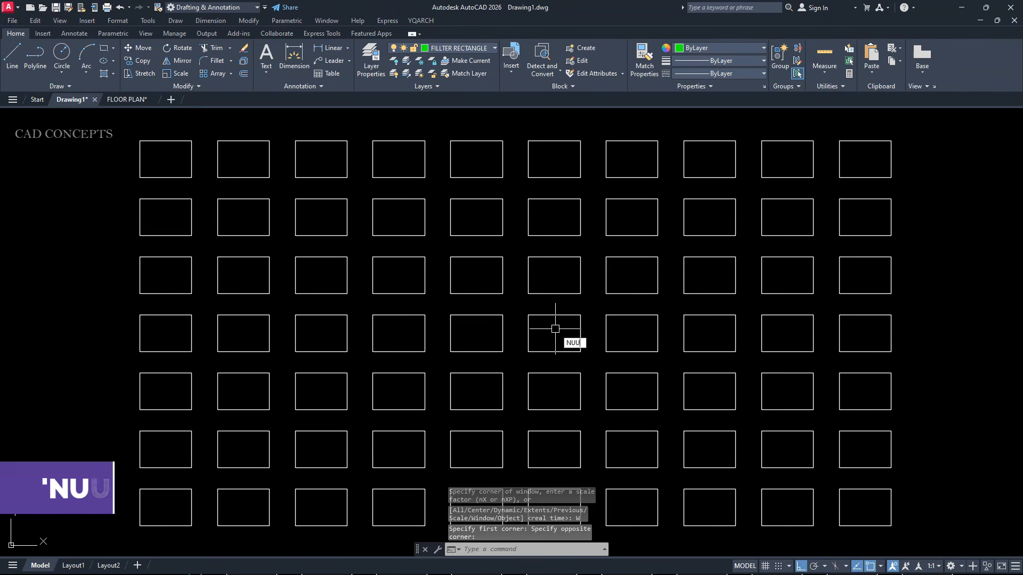
key("Return")
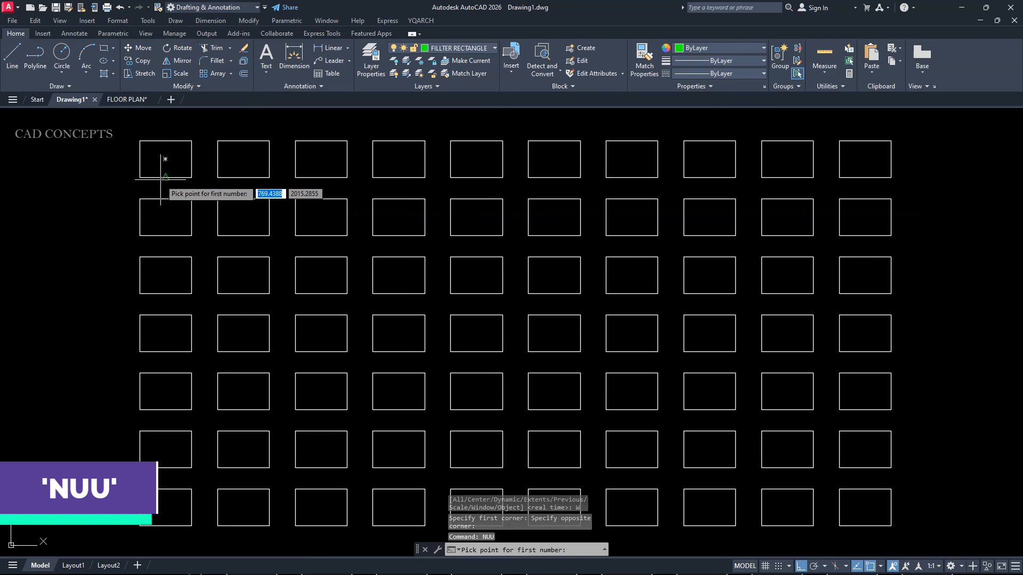
left_click(152, 159)
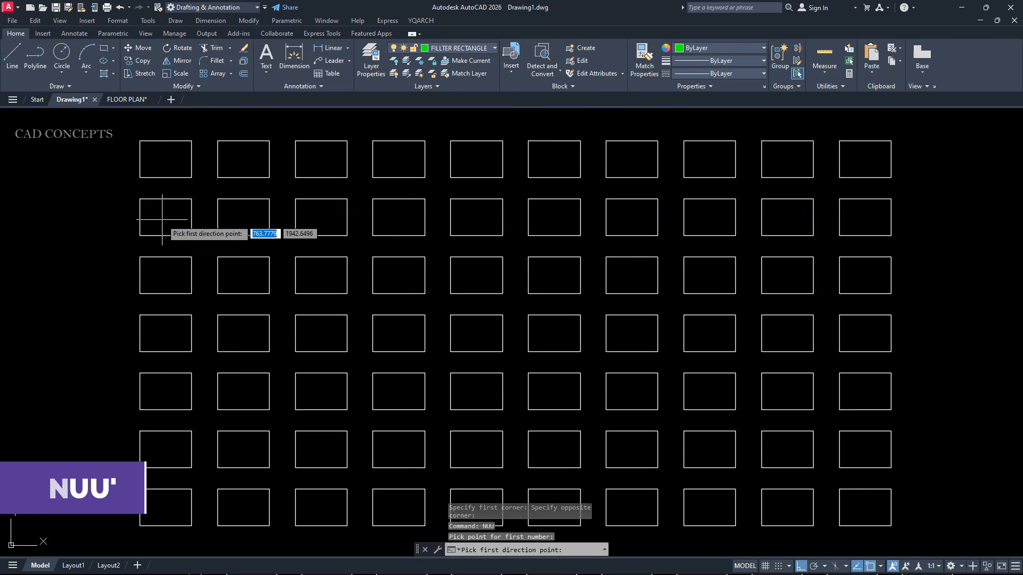
left_click(165, 159)
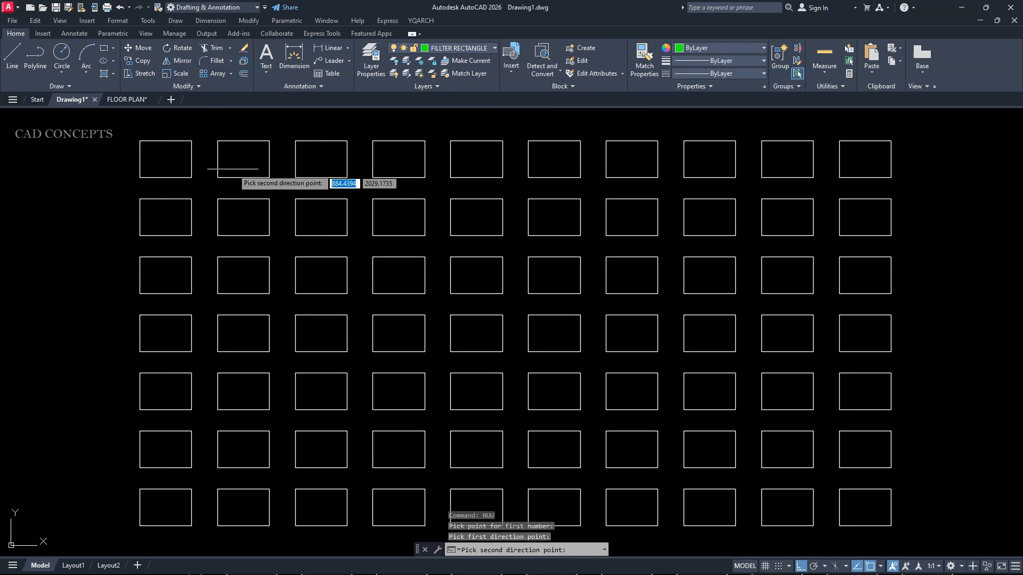
left_click(243, 159)
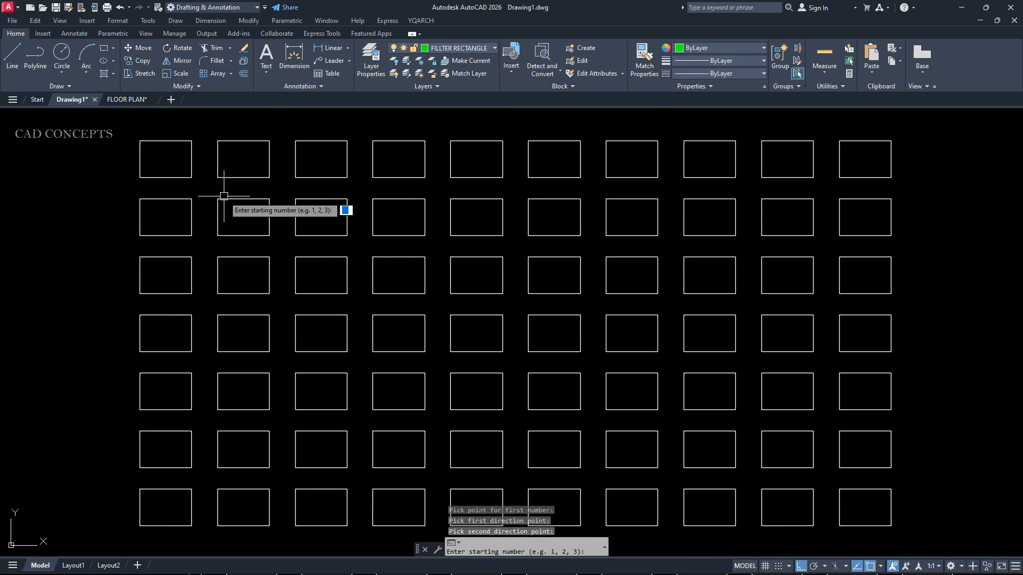
type("1")
key("Return")
type("1")
key("Return")
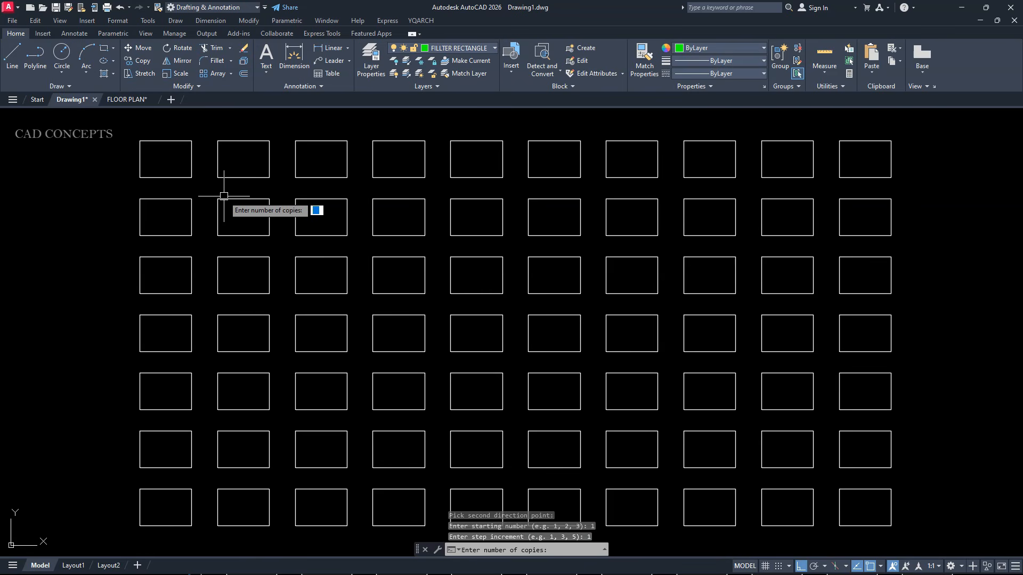
type("10")
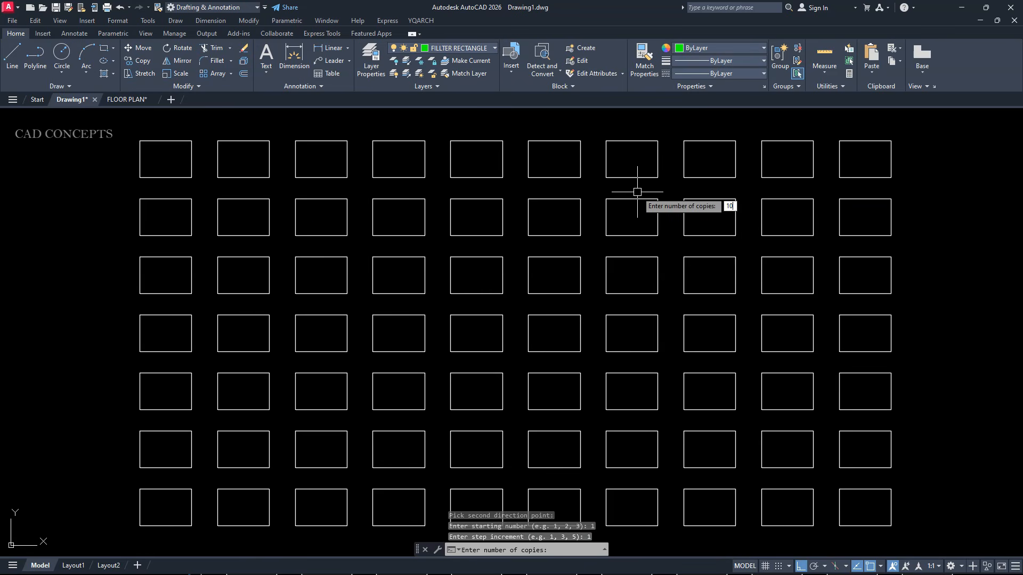
key("Return")
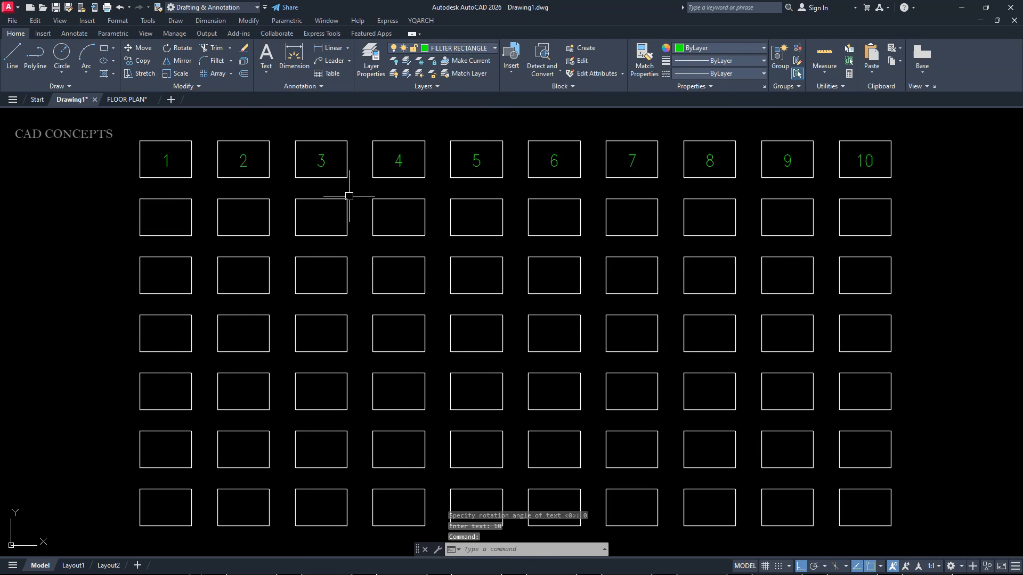
Number the second row from right to left with NUU, starting at 11 and making 10 copies up to 20.
type("nuu")
key("Return")
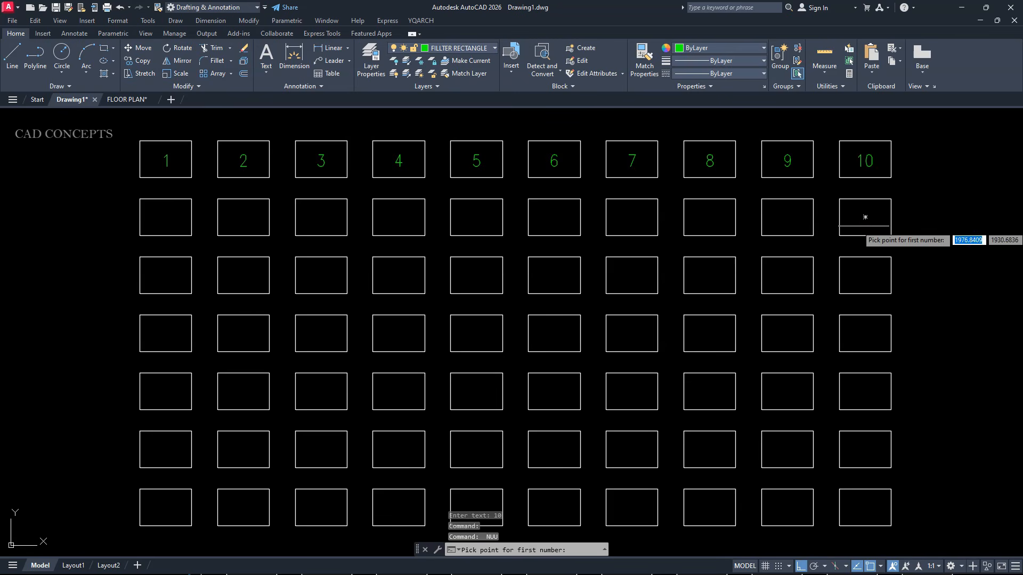
left_click(862, 215)
left_click(864, 217)
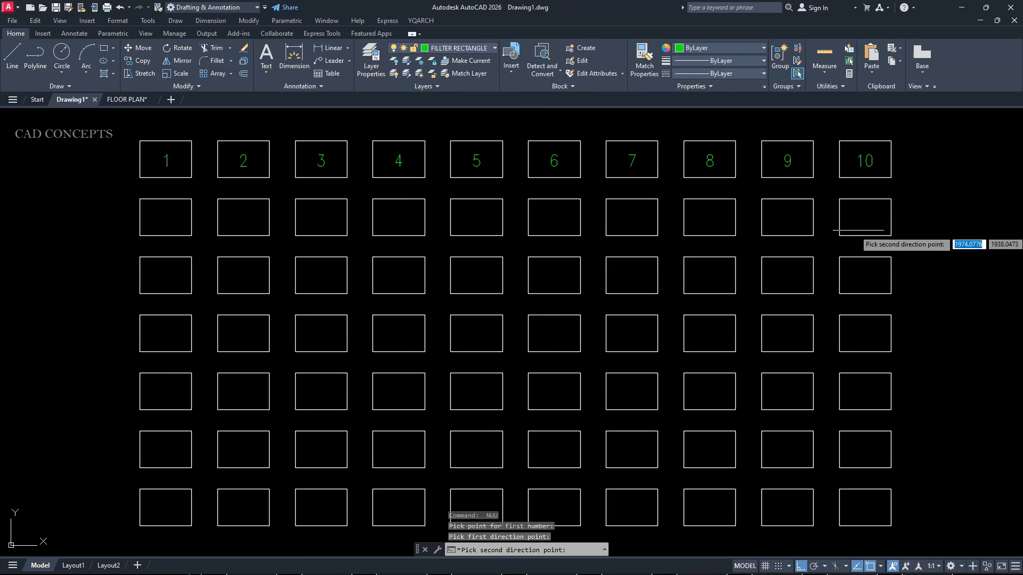
left_click(787, 217)
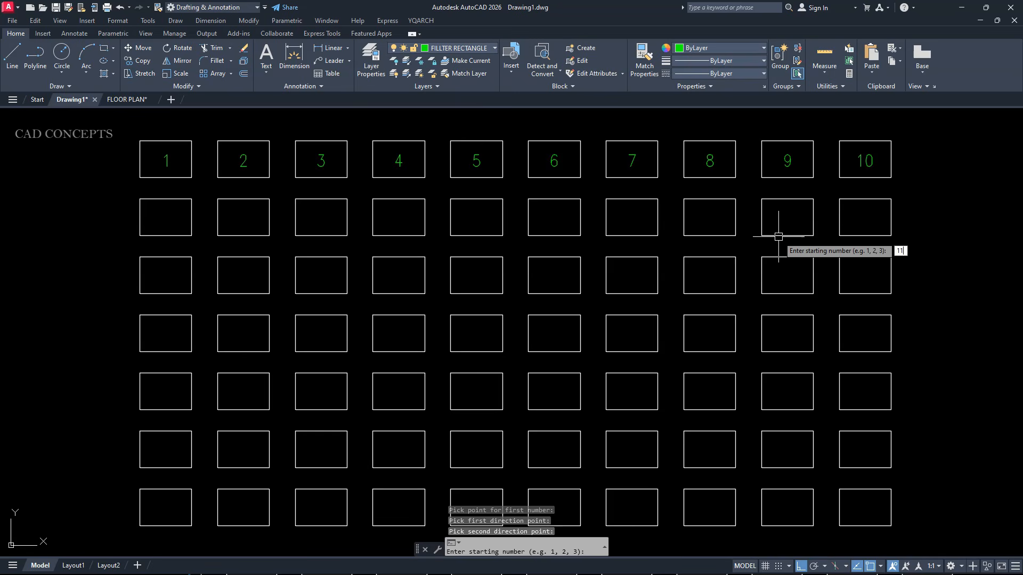
key("Return")
type("10")
key("Return")
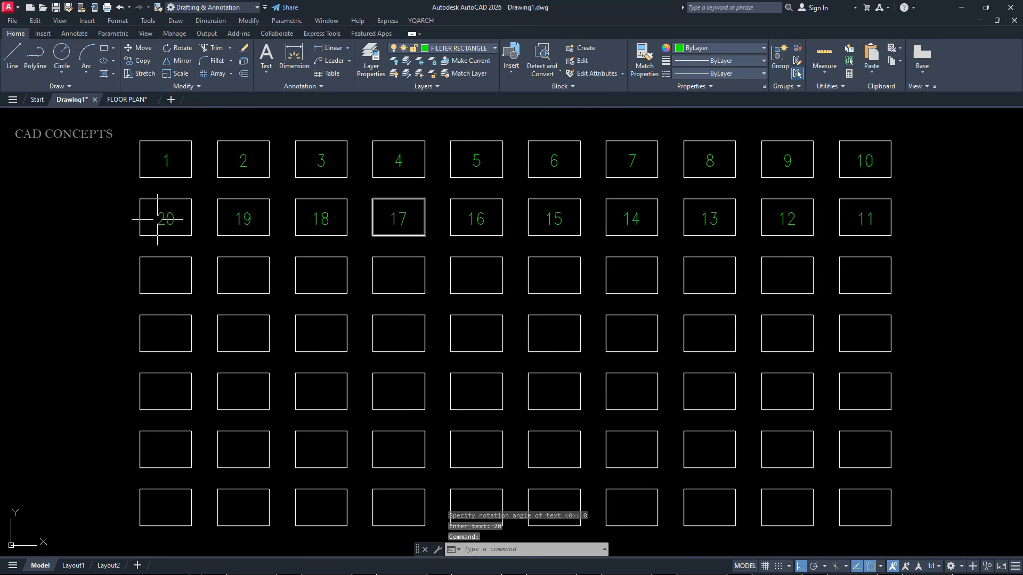
Number the third row from left to right with NUU, using starting number 21, increment 1 and 10 copies.
key("Return")
left_click(166, 274)
left_click(166, 274)
left_click(244, 282)
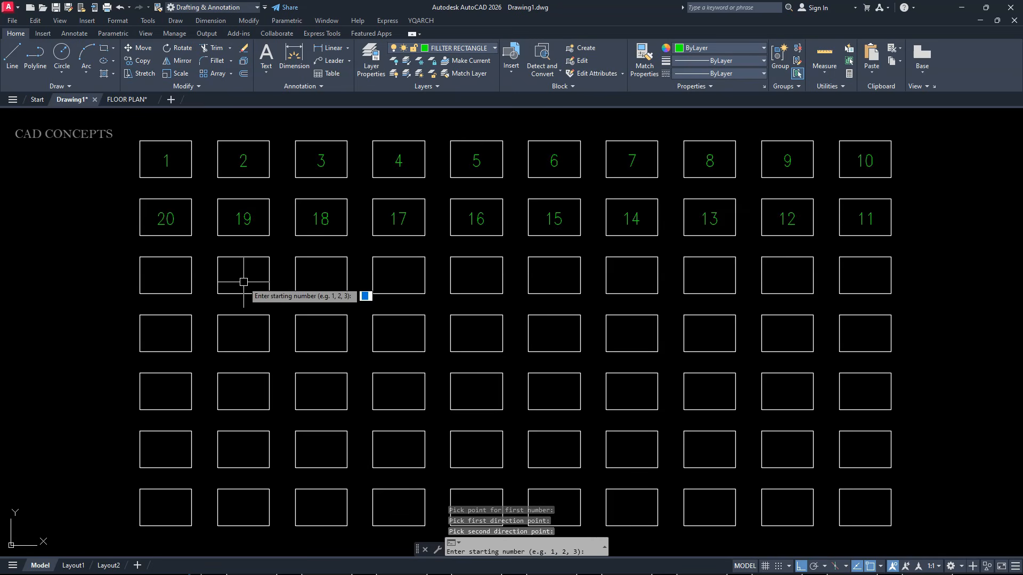
type("21")
key("Return")
type("1")
key("Return")
type("10")
key("Return")
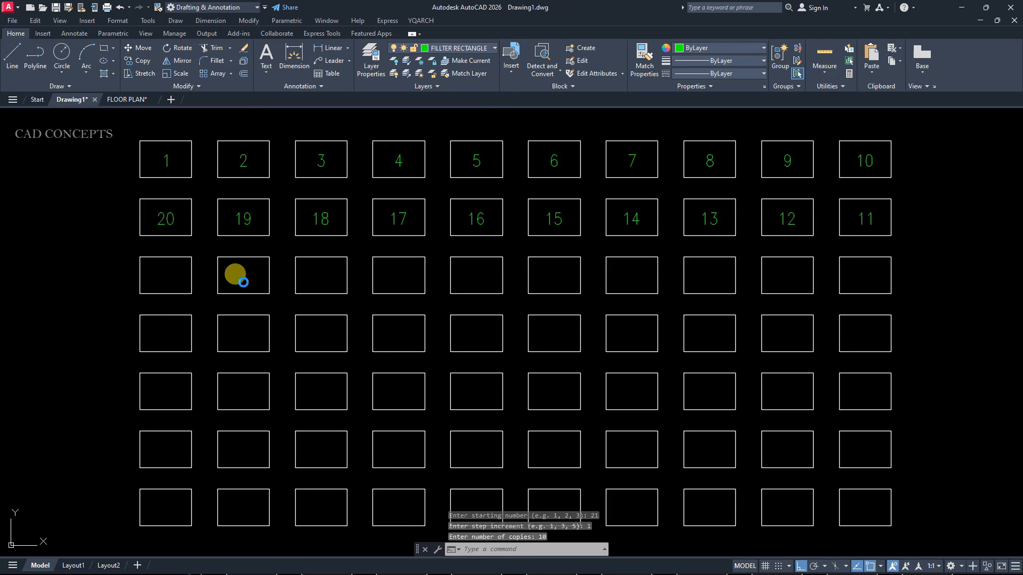
Number the fourth row from right to left with NUU, using starting number 31, increment 1 and 10 copies.
key("Return")
left_click(787, 334)
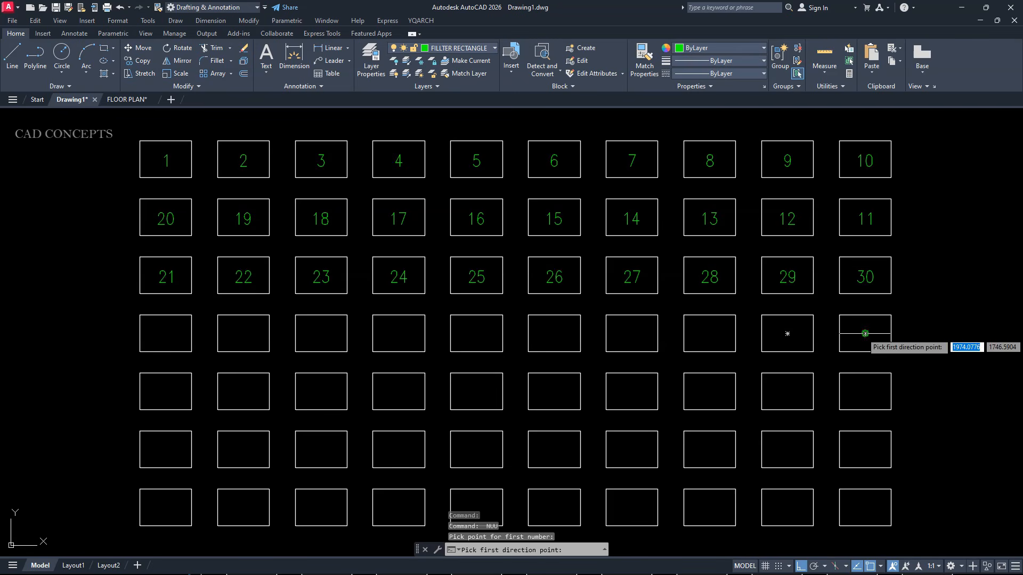
left_click(864, 334)
left_click(784, 334)
type("31")
key("Return")
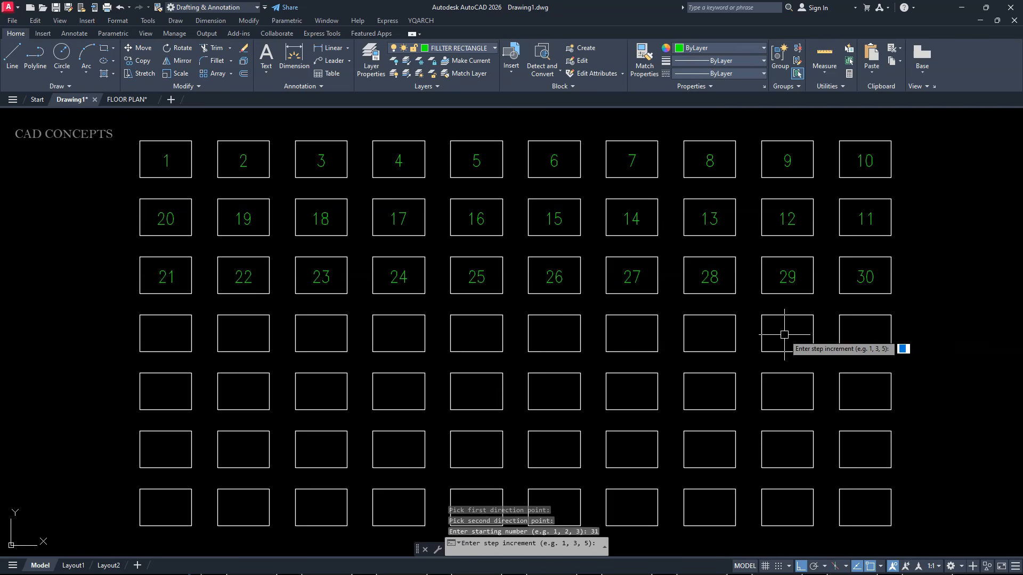
type("1")
key("Return")
type("10")
key("Return")
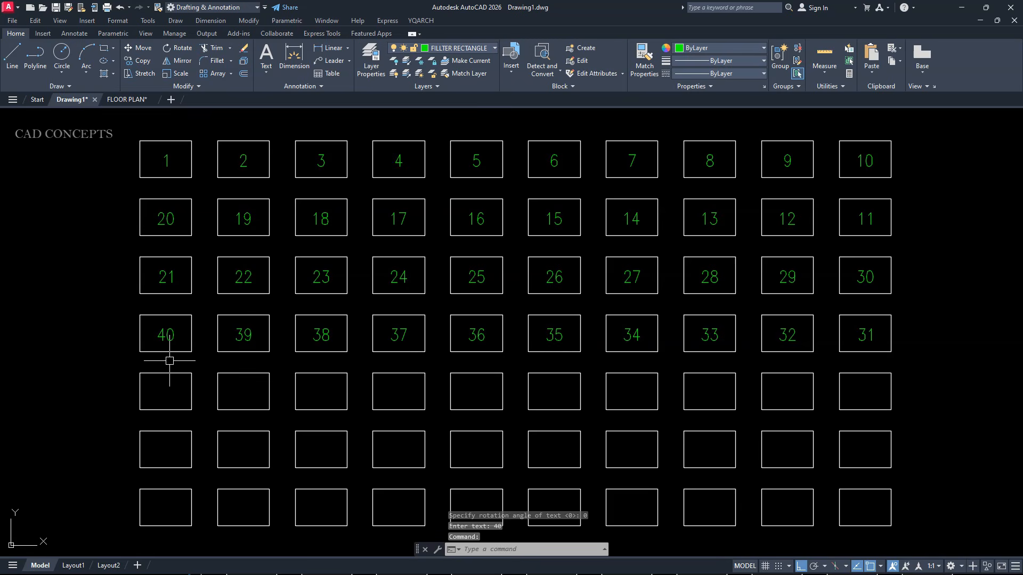
Number the fifth row of rectangles from left to right as 41 to 50 with NUU.
type("NUU")
key("Return")
left_click(166, 392)
left_click(167, 395)
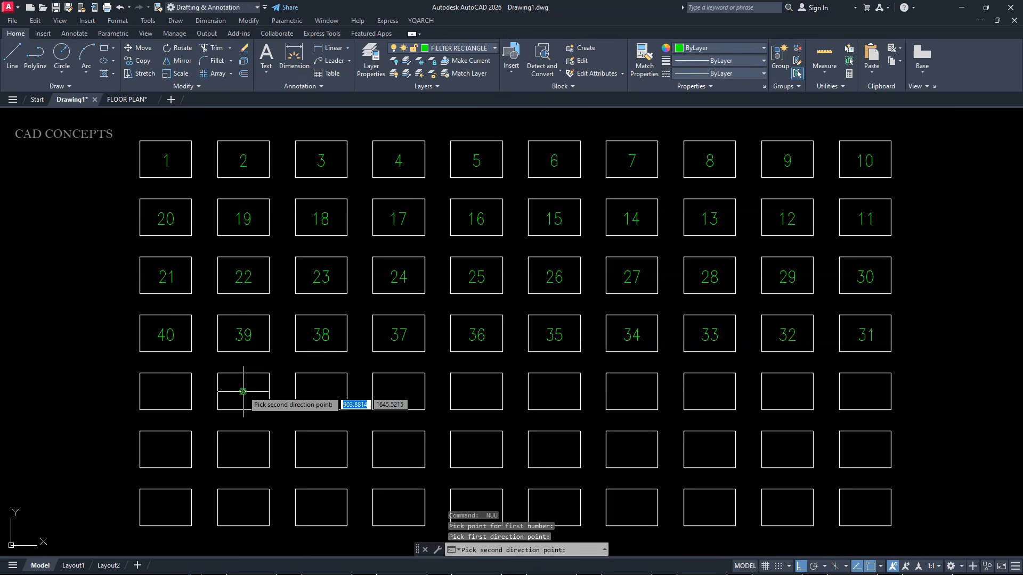
left_click(243, 392)
type("41")
key("Return")
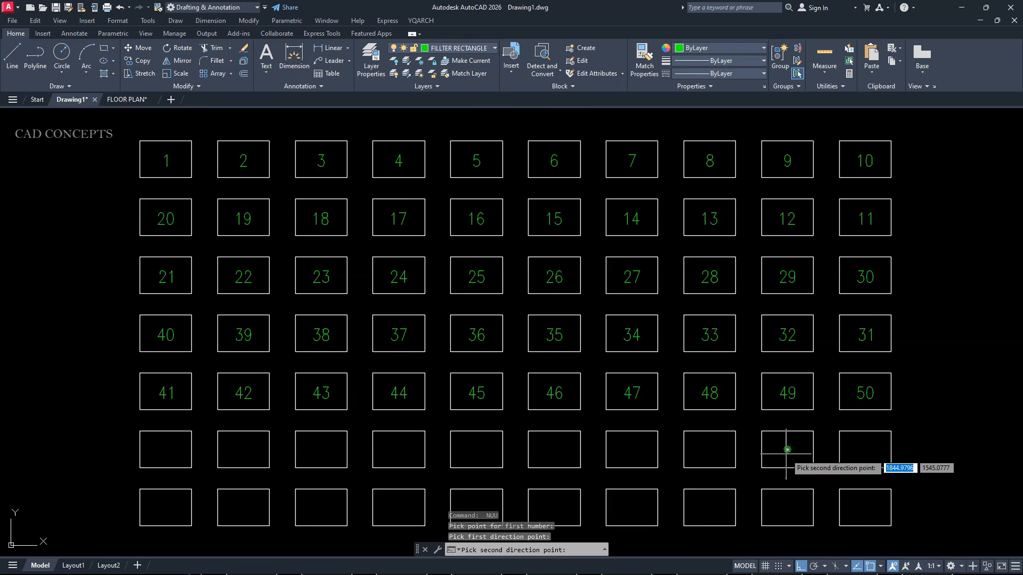
type("511")
key("Return")
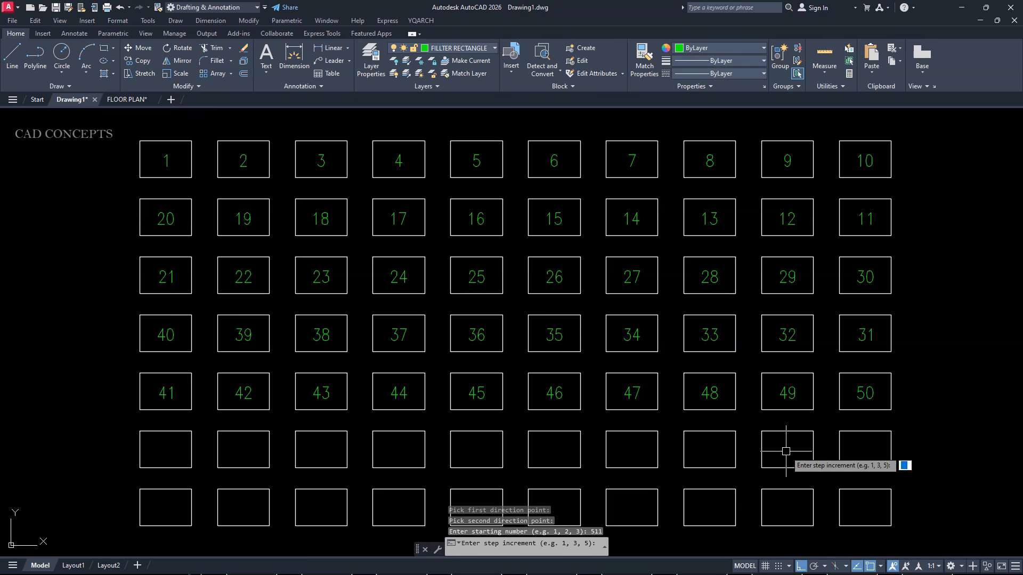
type("10")
key("Return")
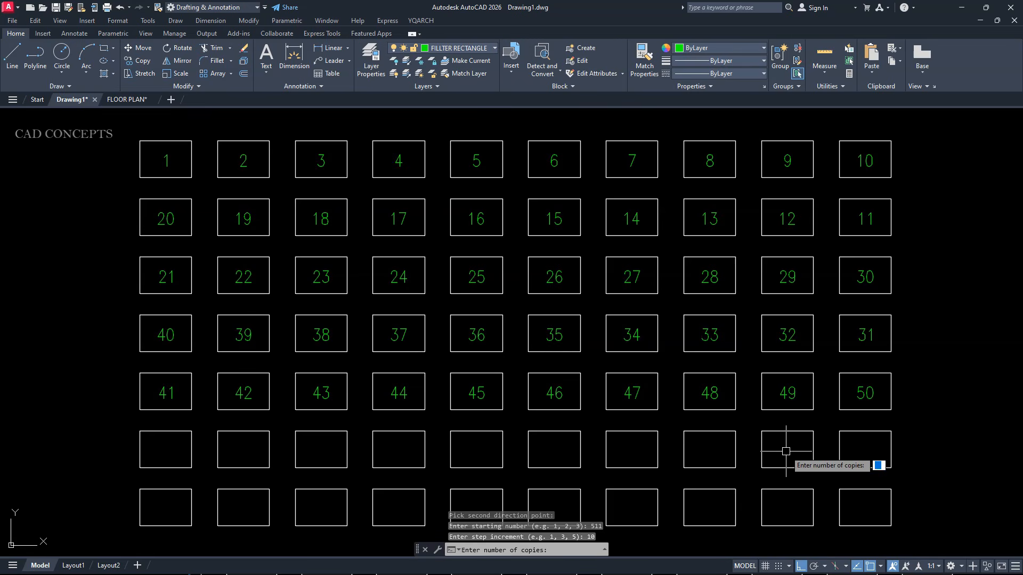
type("10")
key("Return")
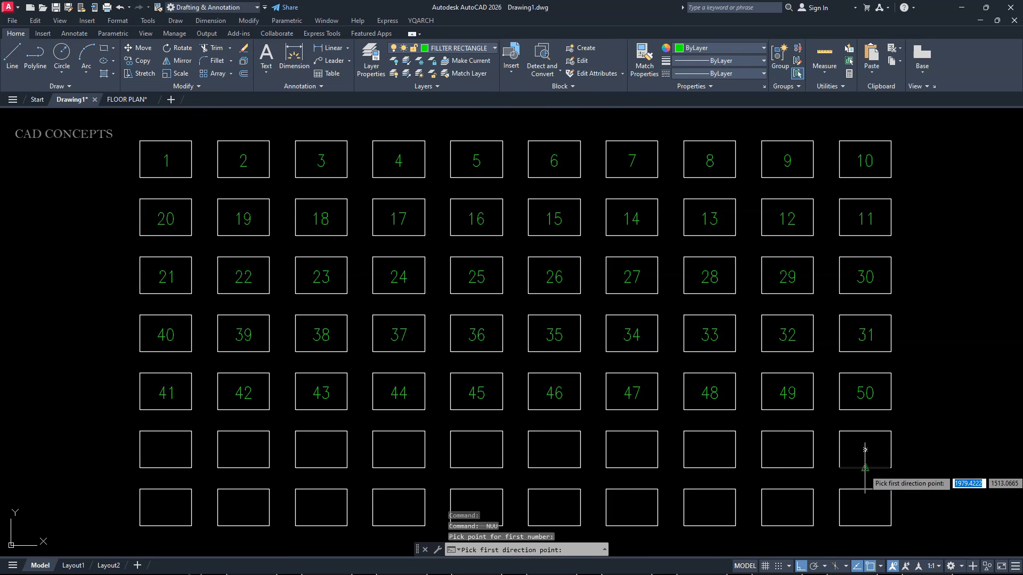
Number the seventh row from left to right with NUU, using starting number 61, increment 1 and 10 copies.
left_click(163, 509)
left_click(163, 510)
left_click(241, 509)
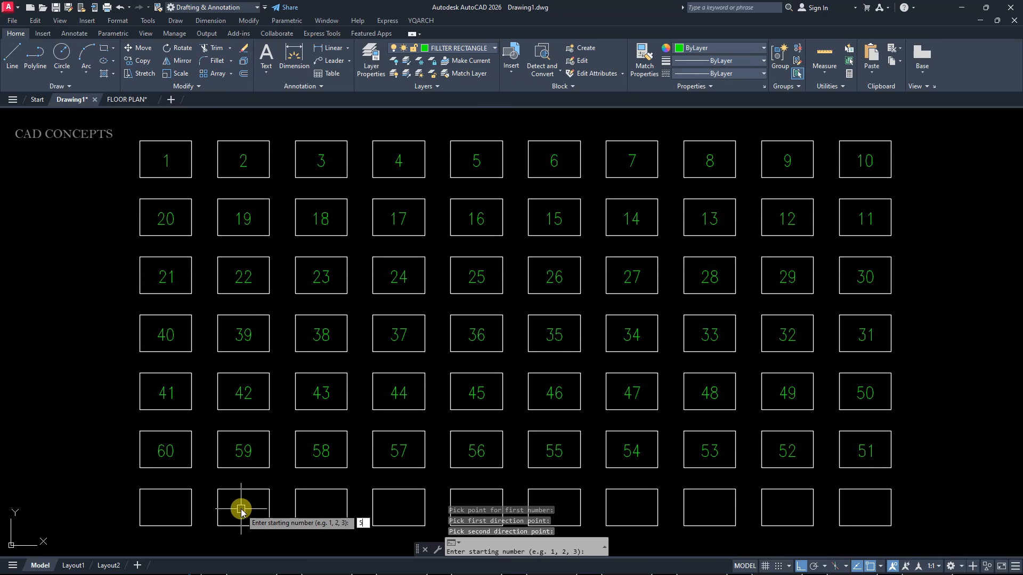
type("61")
key("Return")
type("10")
key("Return")
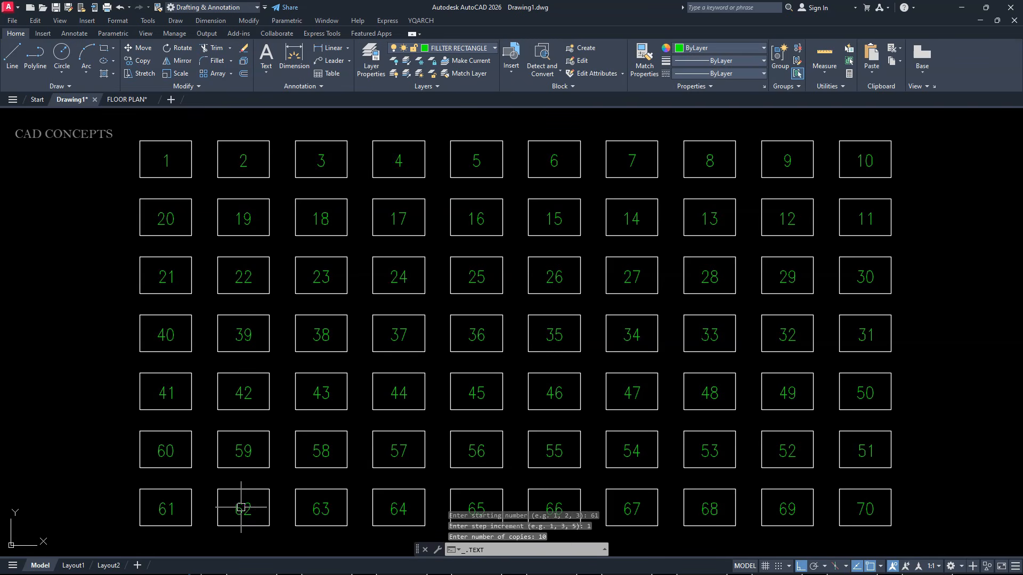
key("Escape")
key("Escape")
key("Escape")
middle_click_drag(447, 514, 446, 495)
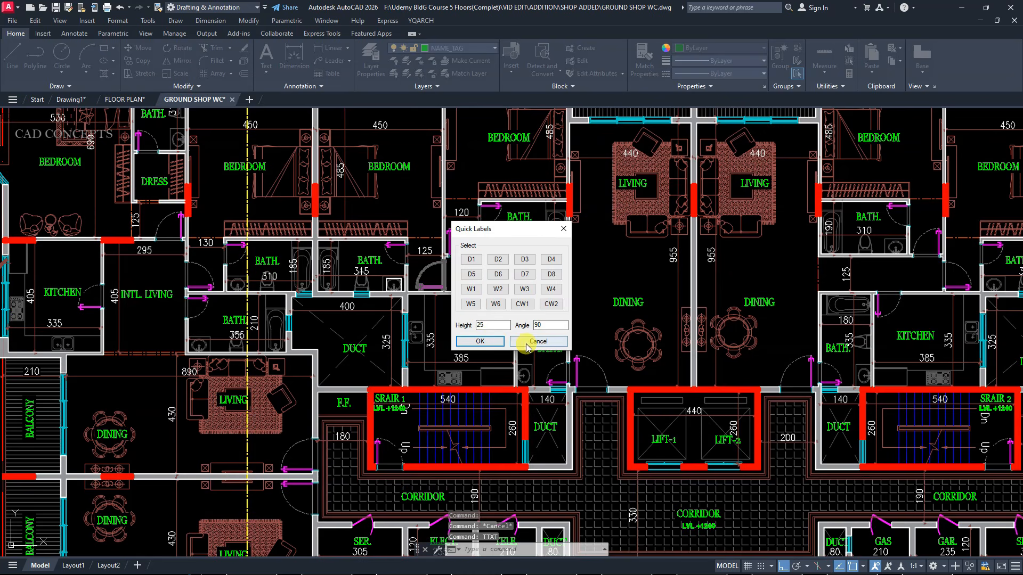
Place D1 labels at angle 0 with TTXT in the swings of the entrance doors beside the dining and living rooms.
left_click(537, 341)
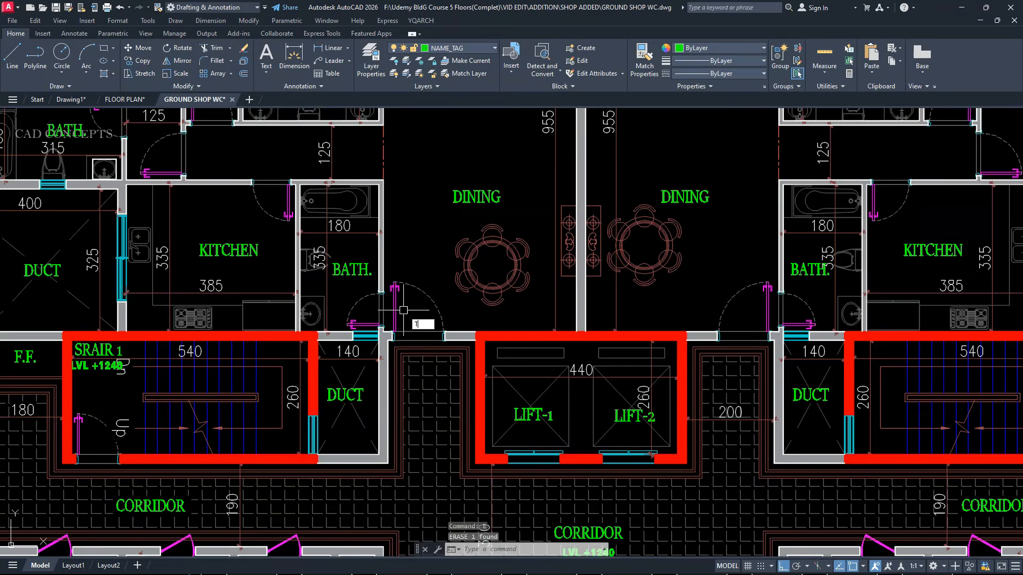
type("TTXT")
key("Return")
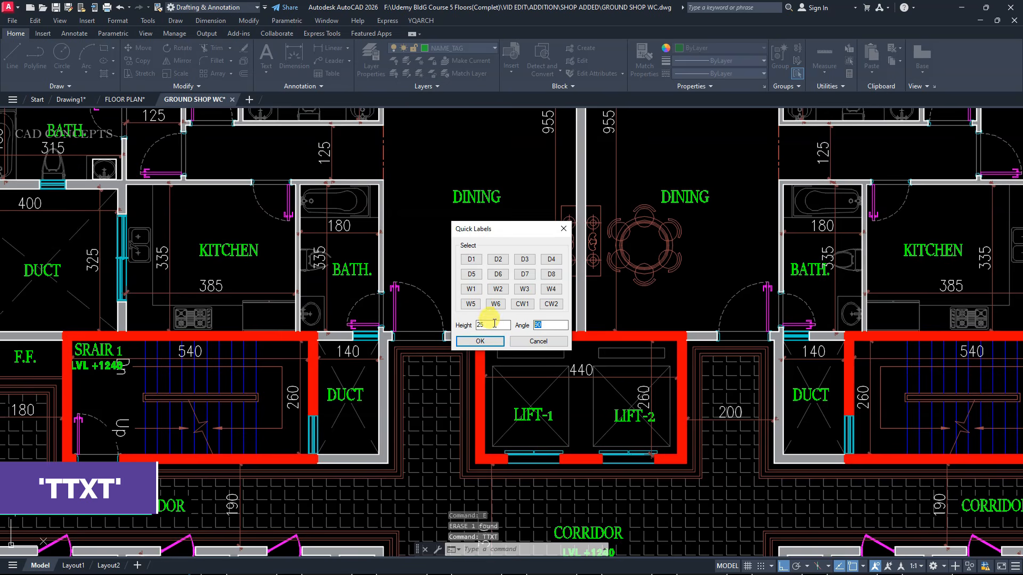
left_click_drag(495, 323, 468, 326)
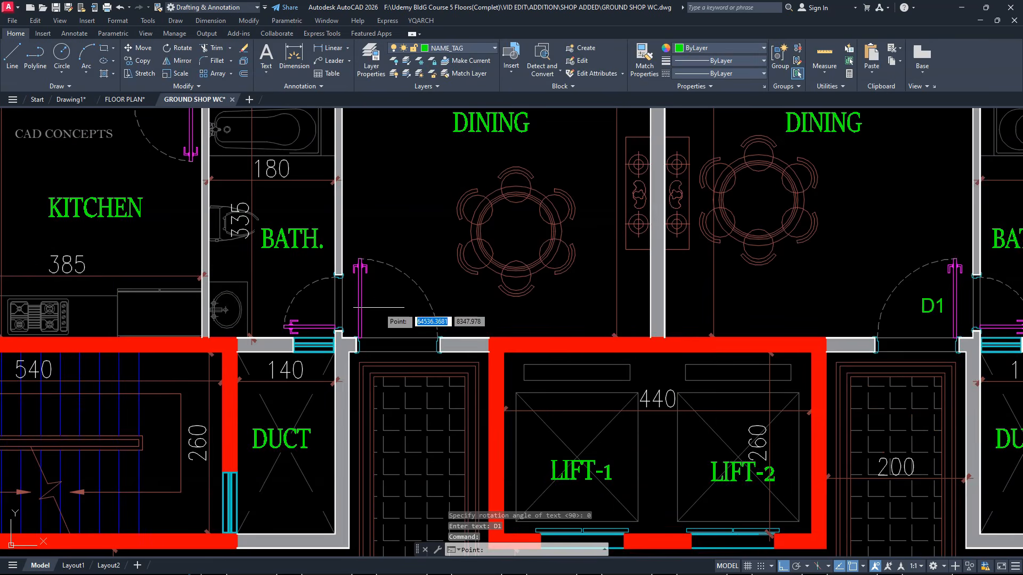
left_click(388, 297)
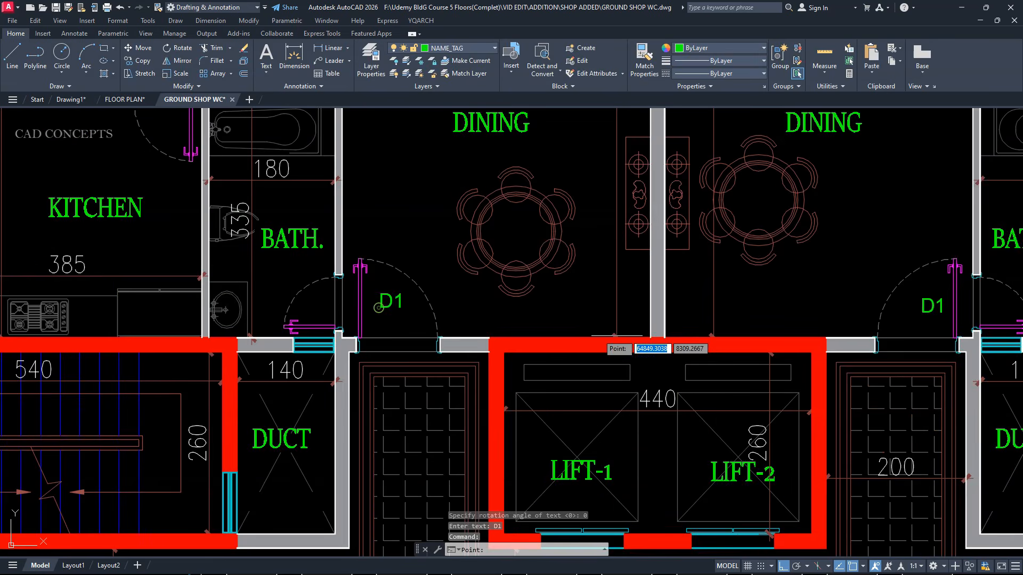
scroll(495, 280, "down", 7)
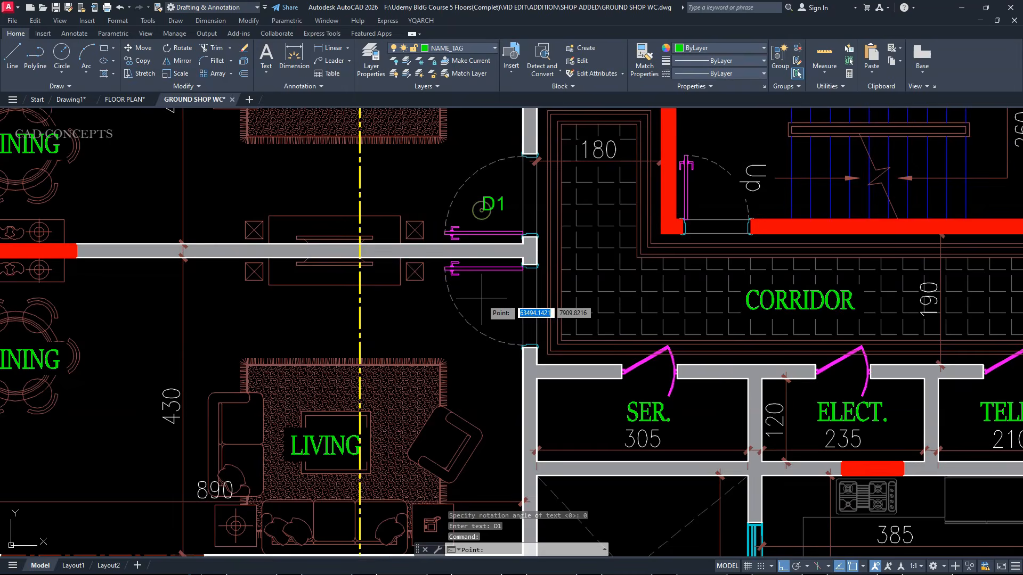
left_click(482, 295)
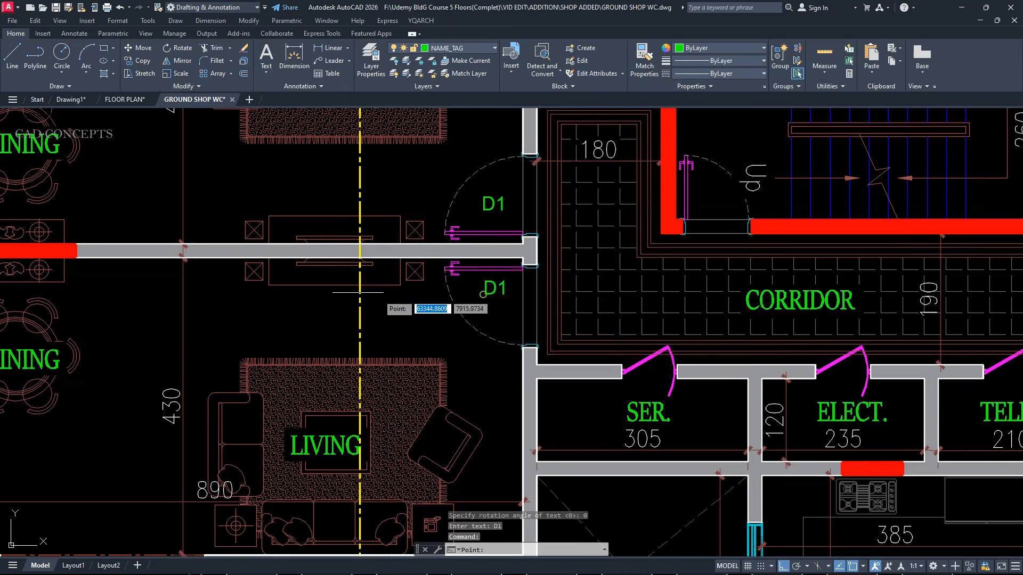
Place D1 labels in the swings of the remaining apartment entrance doors along the corridor with TTXT.
scroll(336, 294, "down", 7)
scroll(689, 351, "up", 5)
left_click(682, 348)
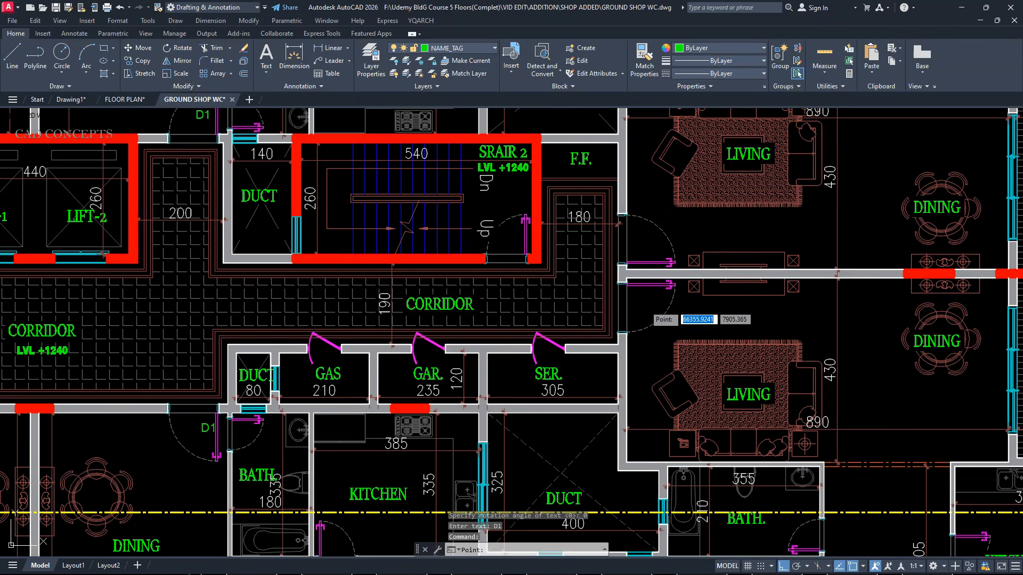
scroll(713, 345, "down", 5)
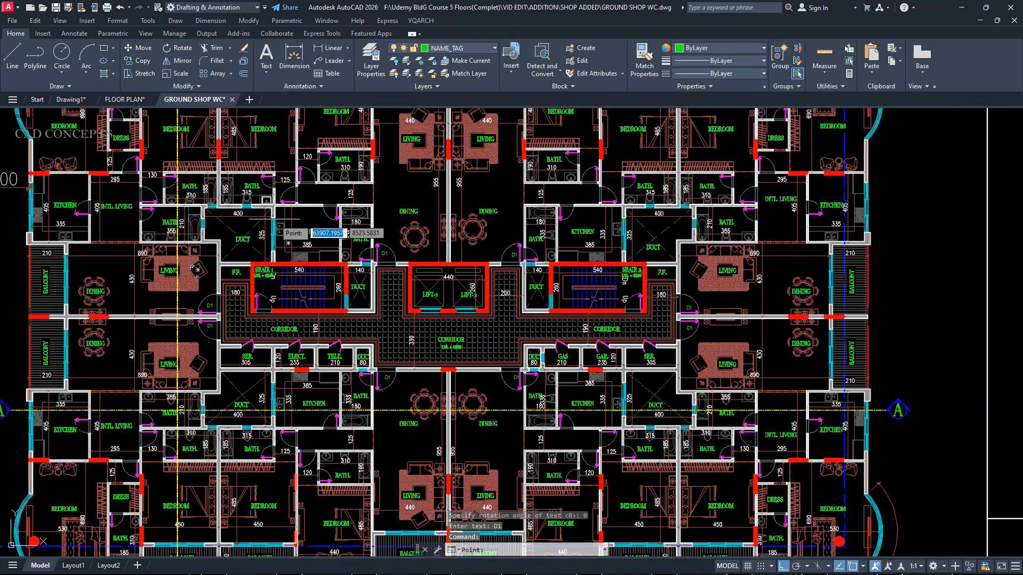
Place D2 labels at angle 0 with TTXT in the swings of the kitchen, bedroom and bathroom doors across the floor plan.
scroll(292, 193, "up", 5)
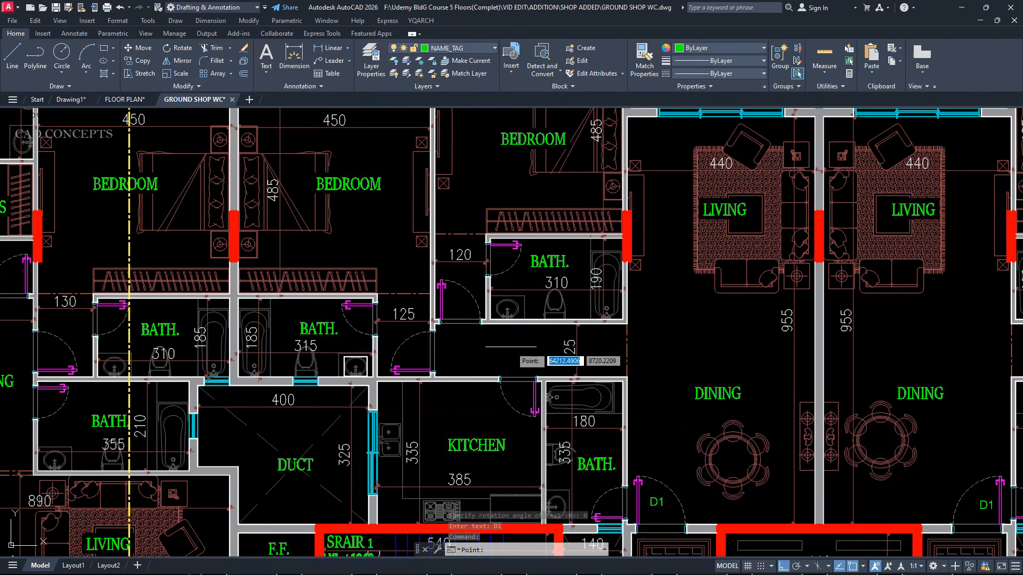
left_click(500, 359)
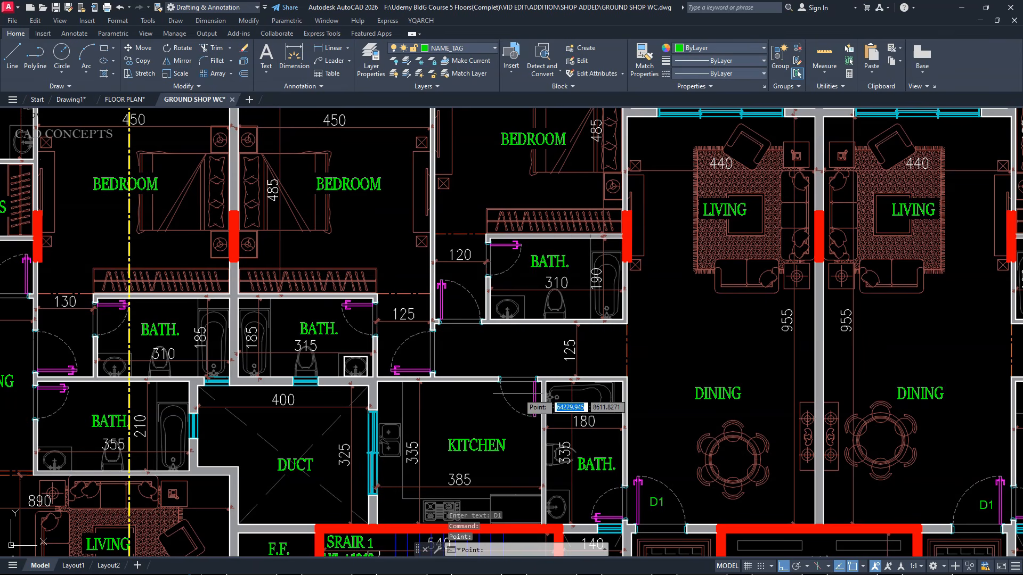
left_click(526, 389)
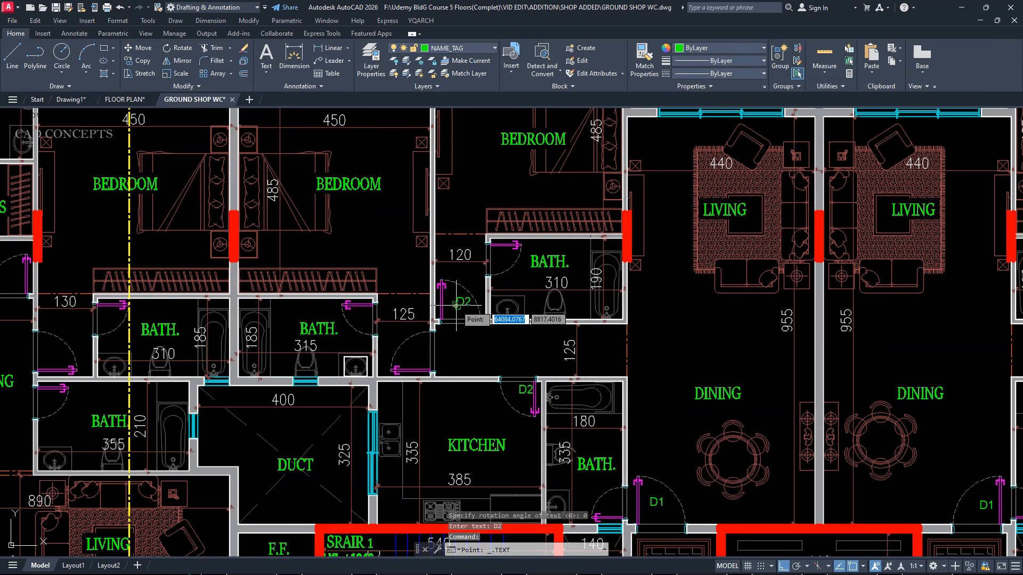
scroll(475, 290, "down", 4)
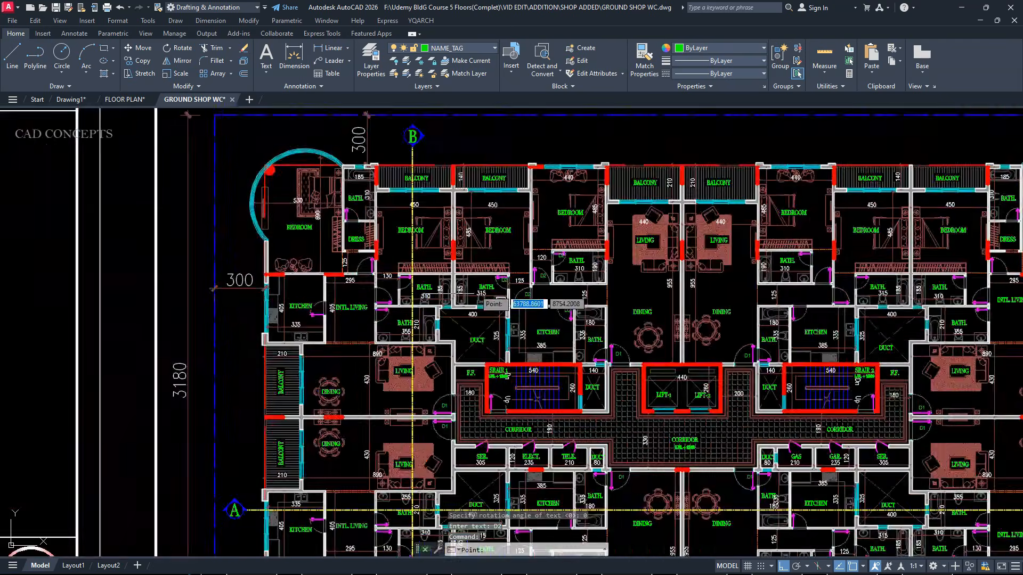
scroll(318, 524, "up", 5)
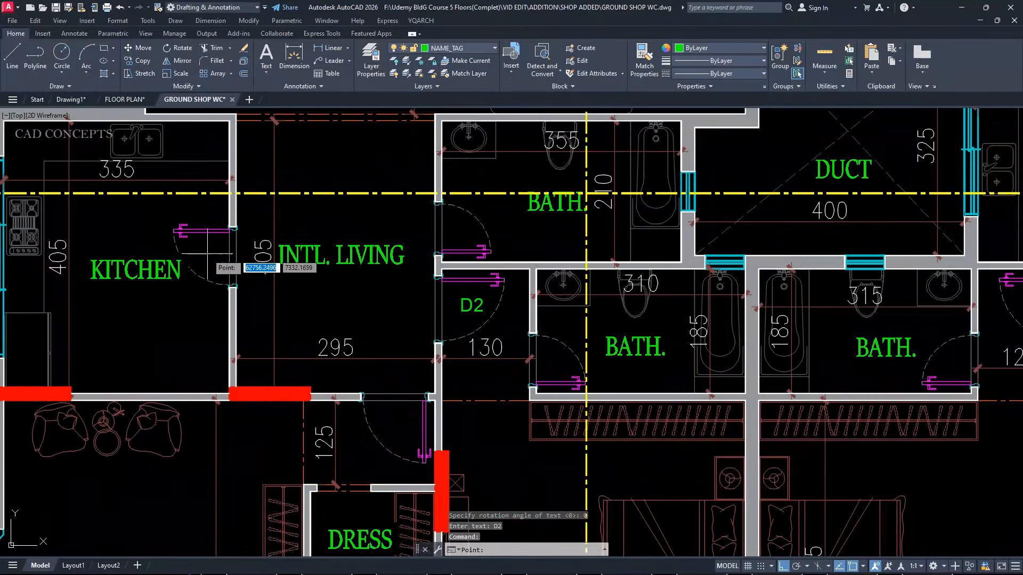
left_click(207, 254)
left_click(394, 426)
left_click(457, 238)
left_click(553, 364)
scroll(409, 367, "down", 4)
scroll(639, 386, "up", 4)
left_click(583, 336)
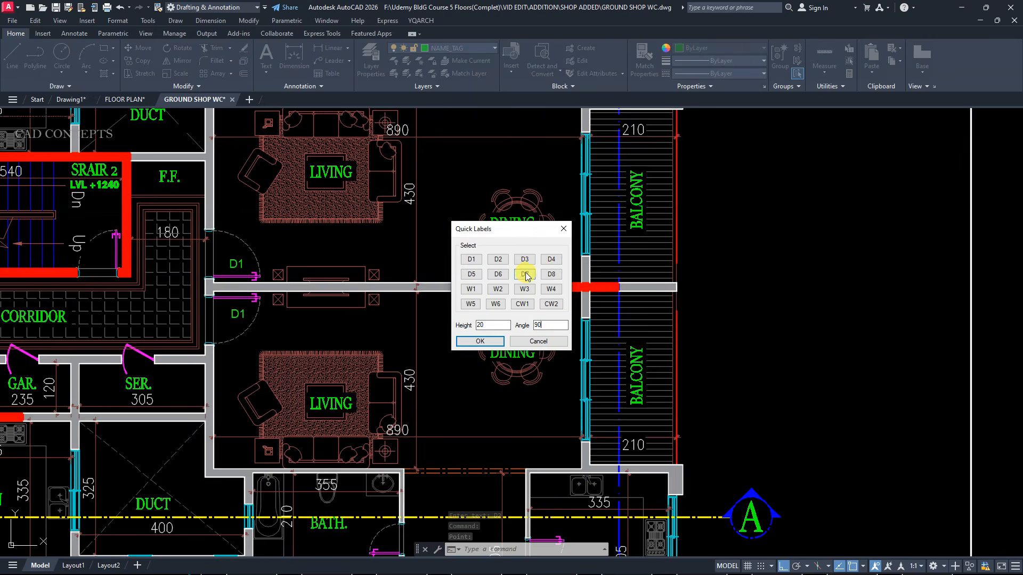
Place D7 labels with height 20 and angle 90 at the balcony doors using TTXT.
left_click(525, 274)
scroll(719, 411, "up", 3)
scroll(202, 382, "down", 8)
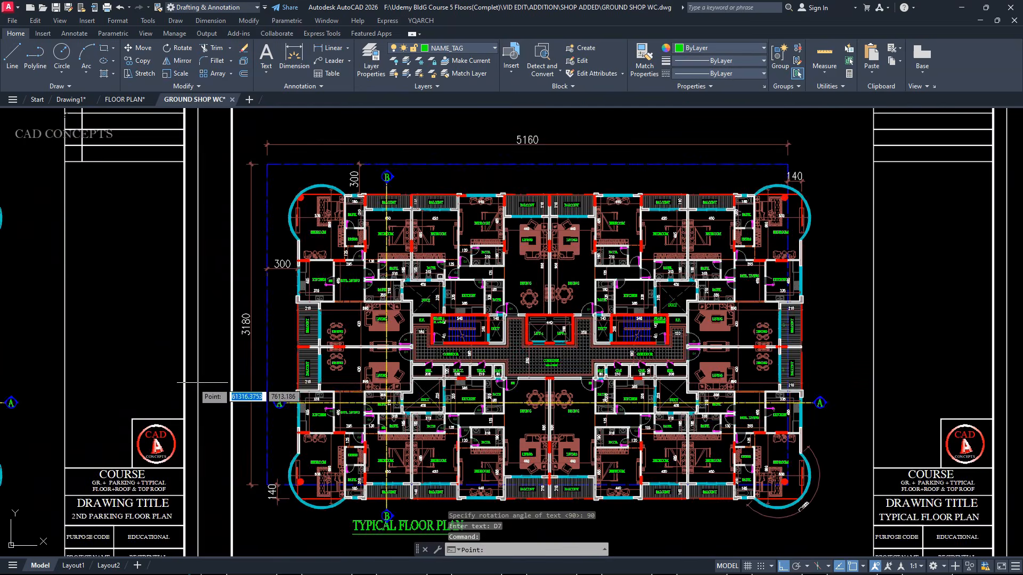
scroll(400, 352, "up", 8)
scroll(400, 261, "down", 6)
scroll(345, 313, "up", 5)
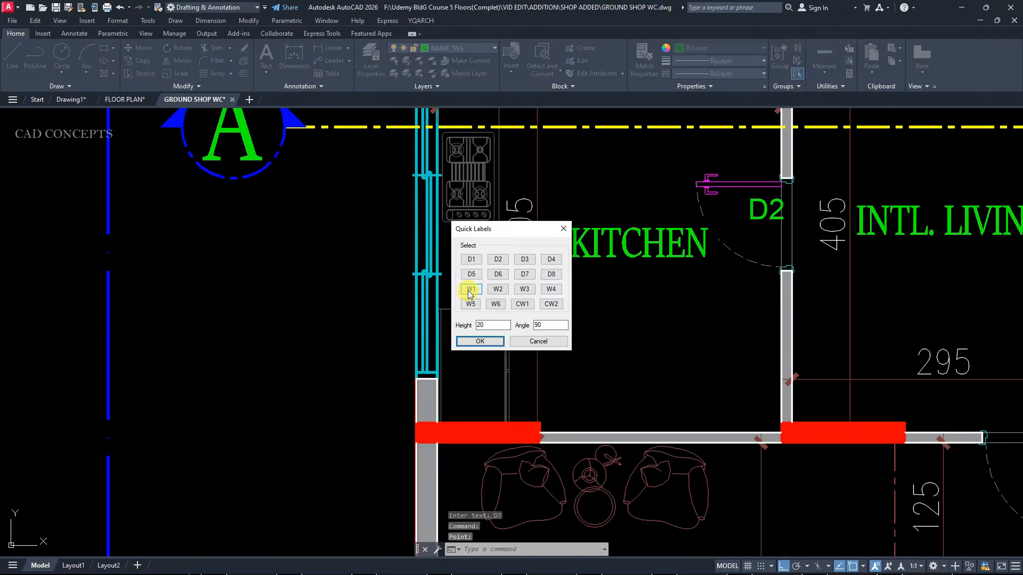
Place W1 labels with height 20 and angle 90 beside the kitchens' exterior windows using TTXT.
left_click(466, 289)
left_click(400, 239)
scroll(396, 234, "down", 5)
scroll(621, 450, "up", 1)
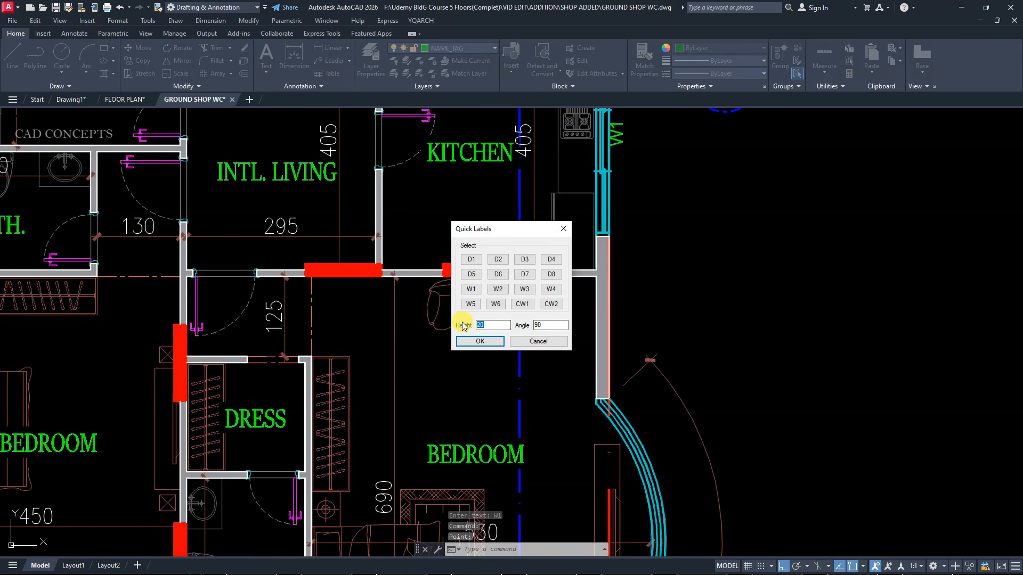
Label the curved windows of the corner bedrooms CW1 at angle 90 with TTXT.
left_click(522, 304)
left_click(519, 292)
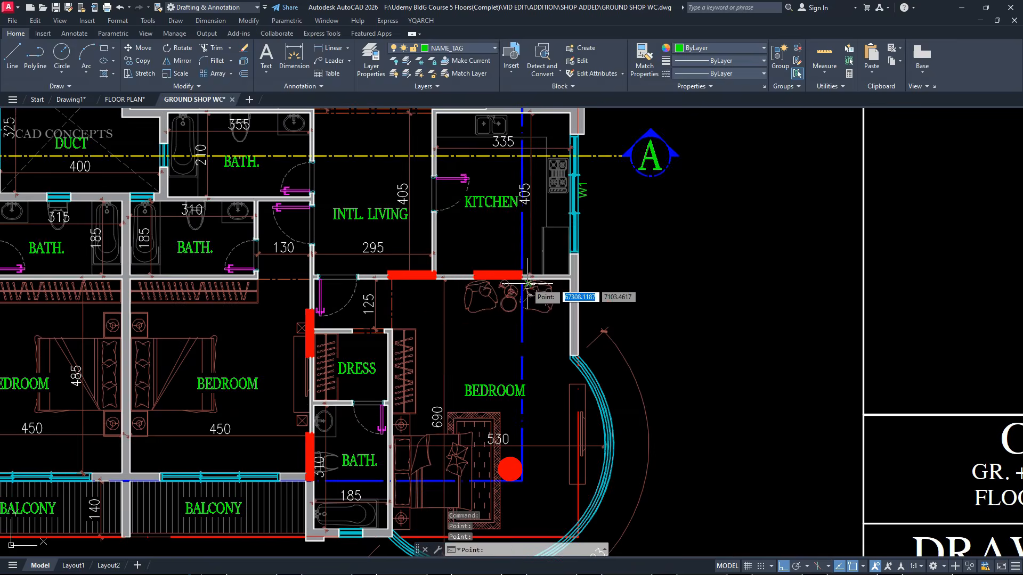
left_click(522, 304)
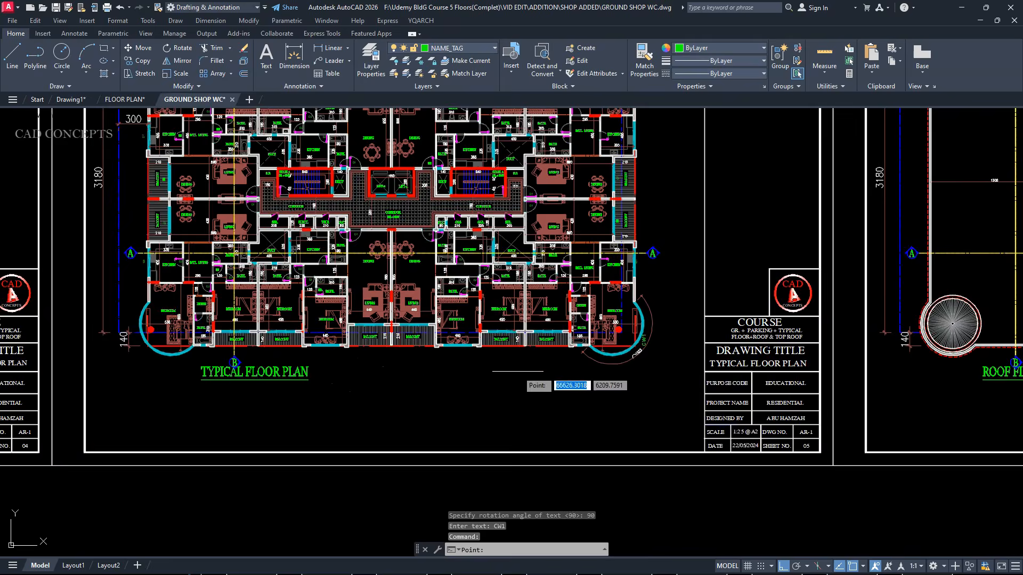
scroll(275, 160, "up", 8)
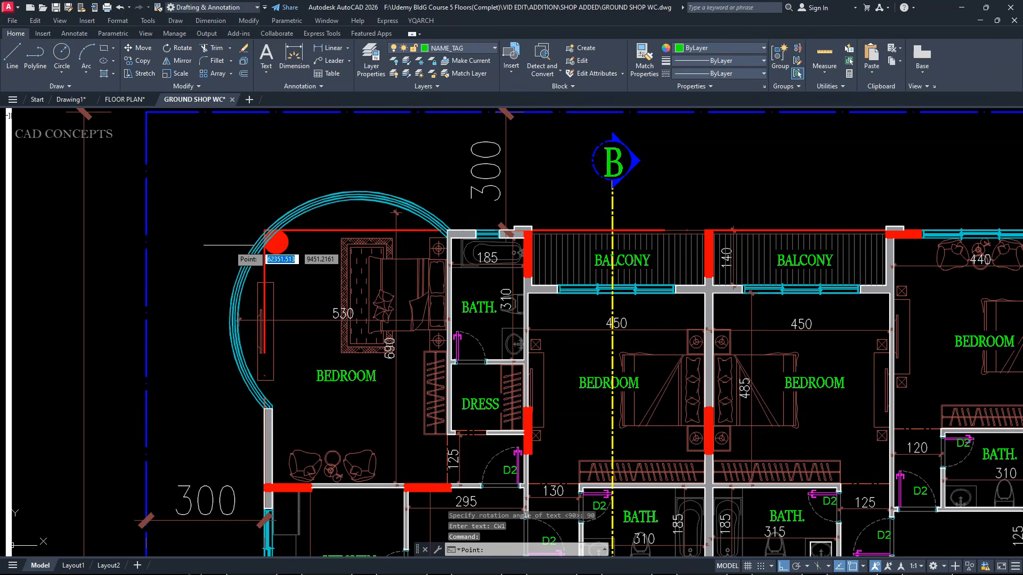
scroll(229, 246, "down", 8)
scroll(709, 288, "up", 8)
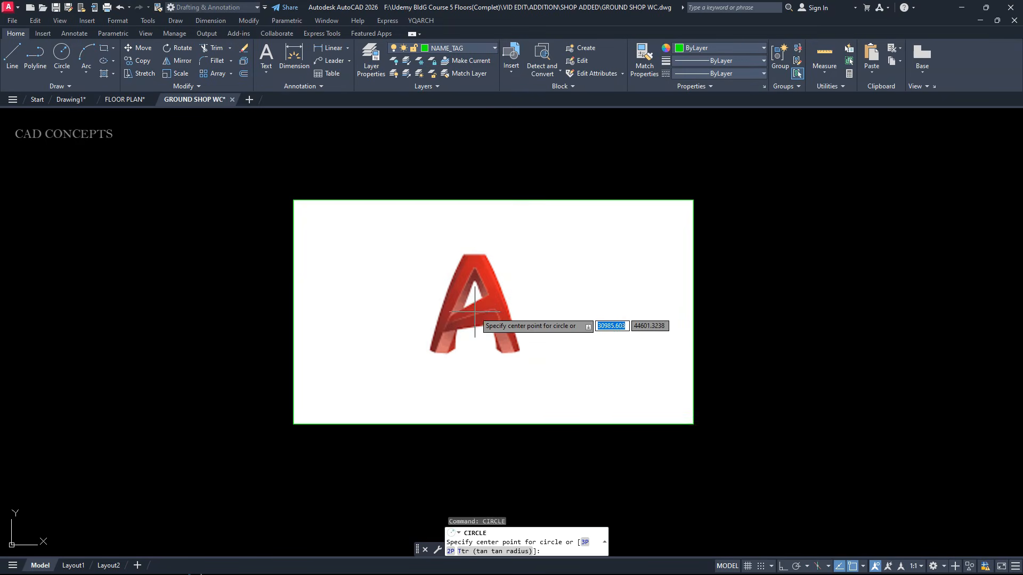
Draw a circle centred on the red A logo in the image, large enough to enclose the letter.
left_click(475, 312)
left_click(503, 369)
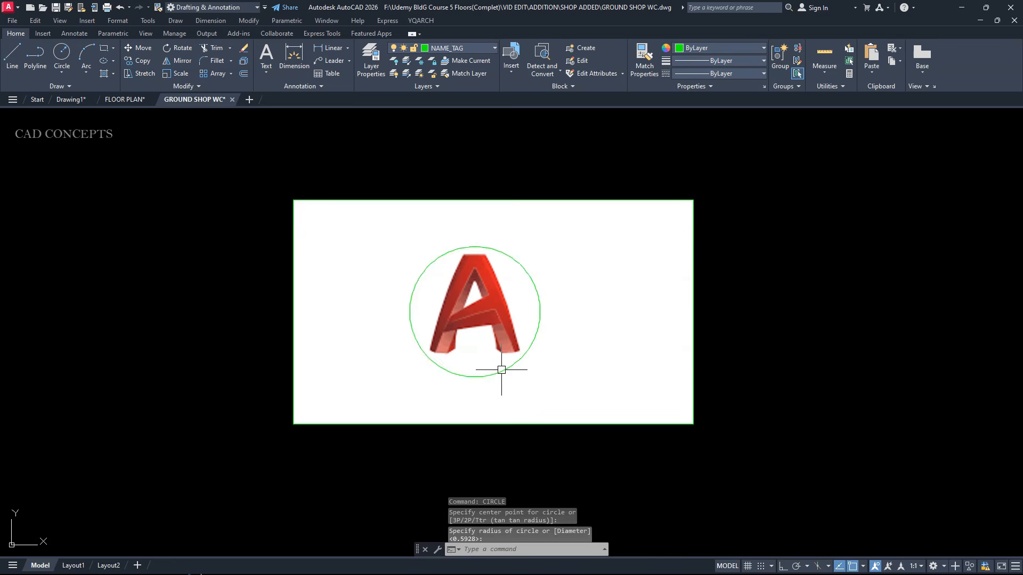
left_click(481, 377)
key("Escape")
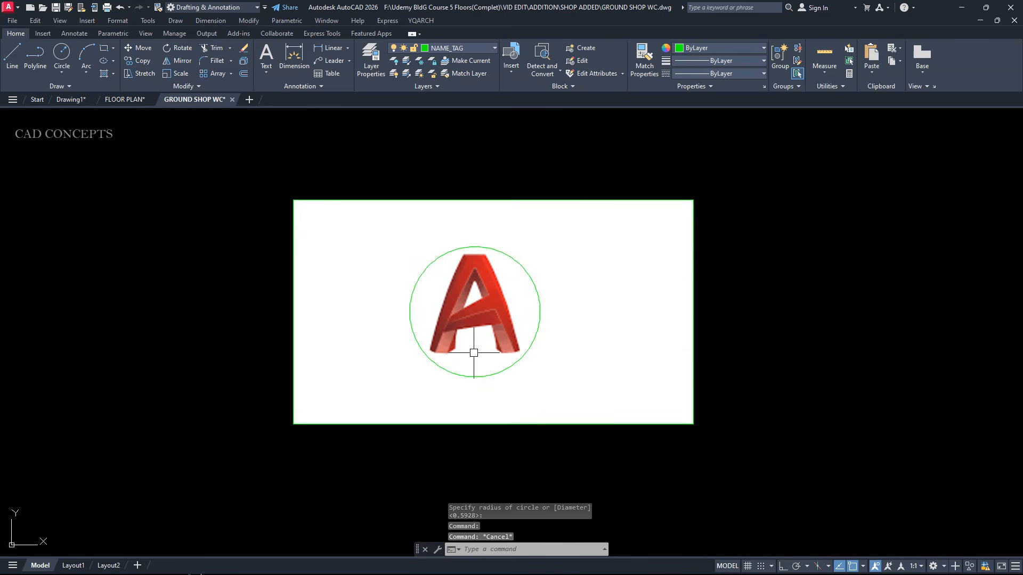
Try to clip the logo image to the circle with IMAGECLIP, using a new boundary and the Select polyline option.
type("IC")
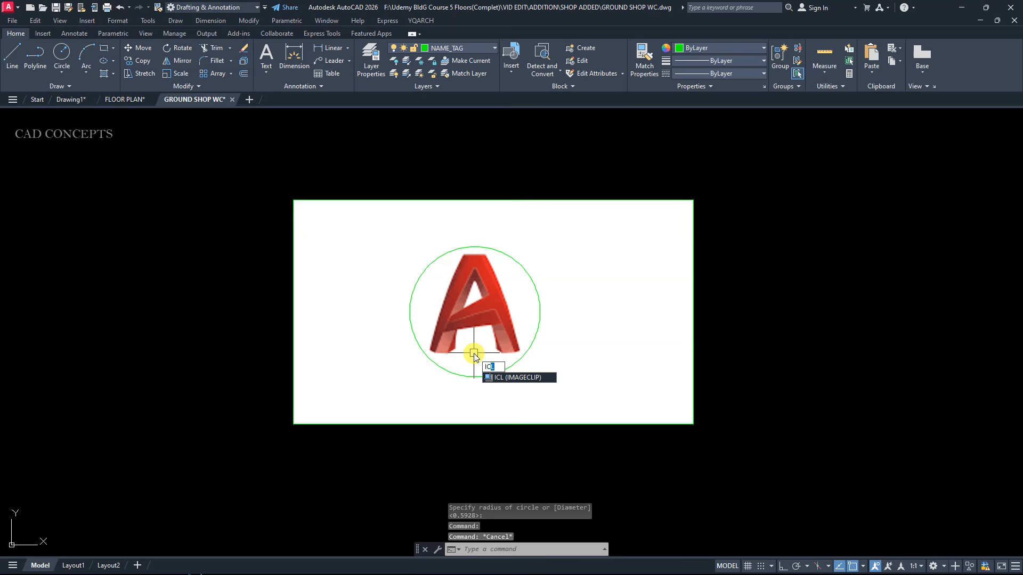
type("L")
left_click(504, 378)
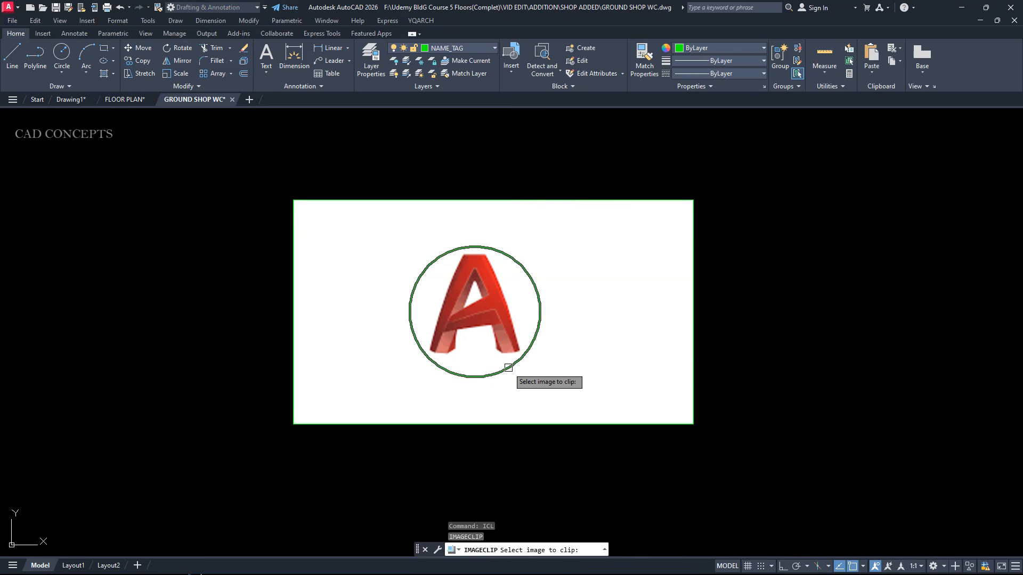
left_click(508, 367)
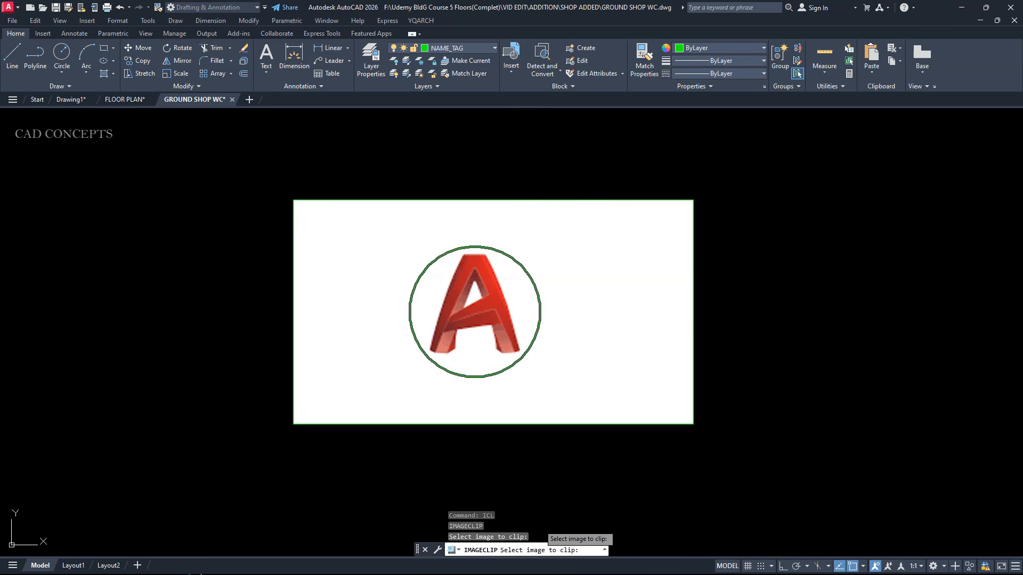
left_click(594, 424)
left_click(620, 482)
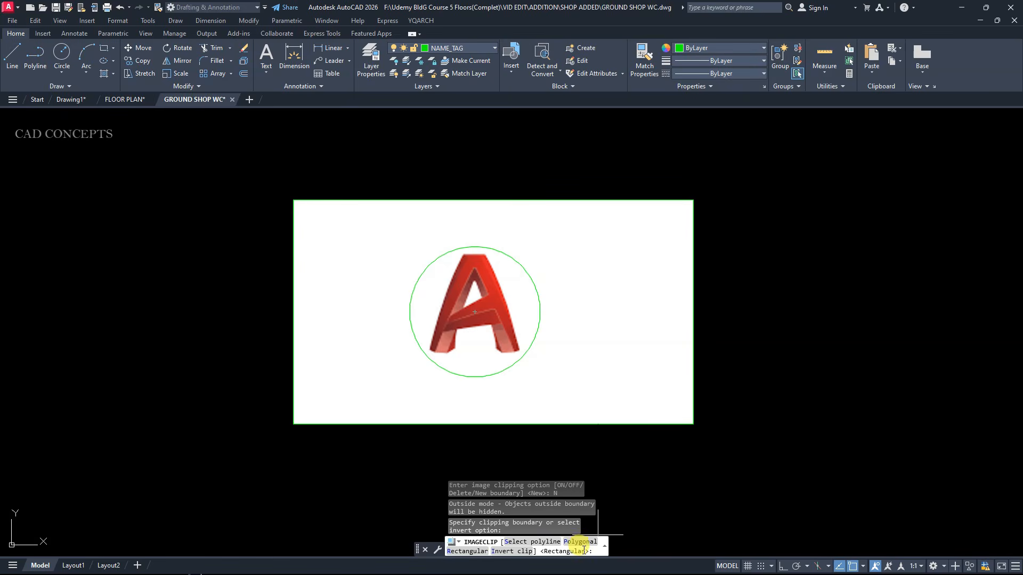
left_click(523, 547)
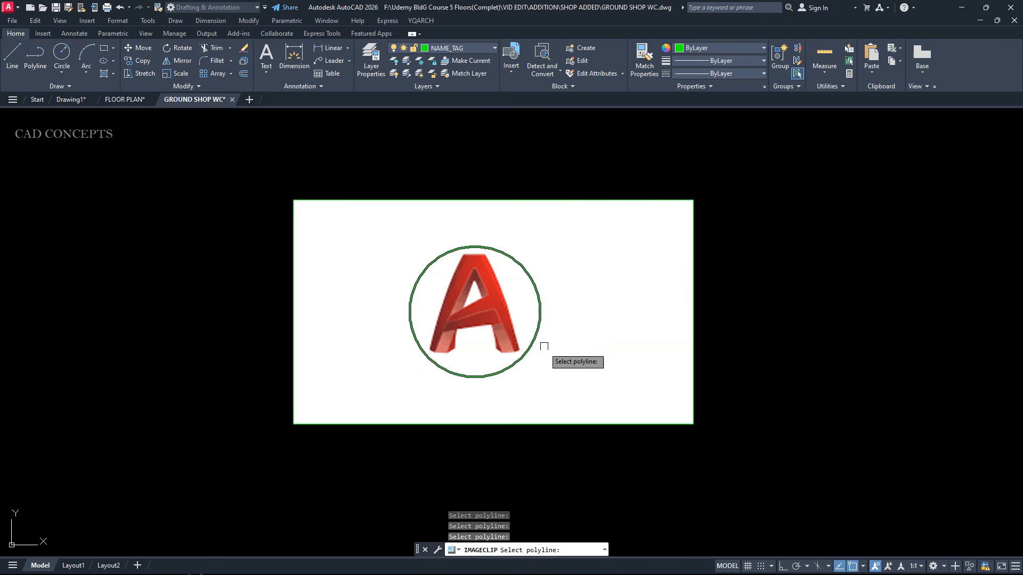
key("Escape")
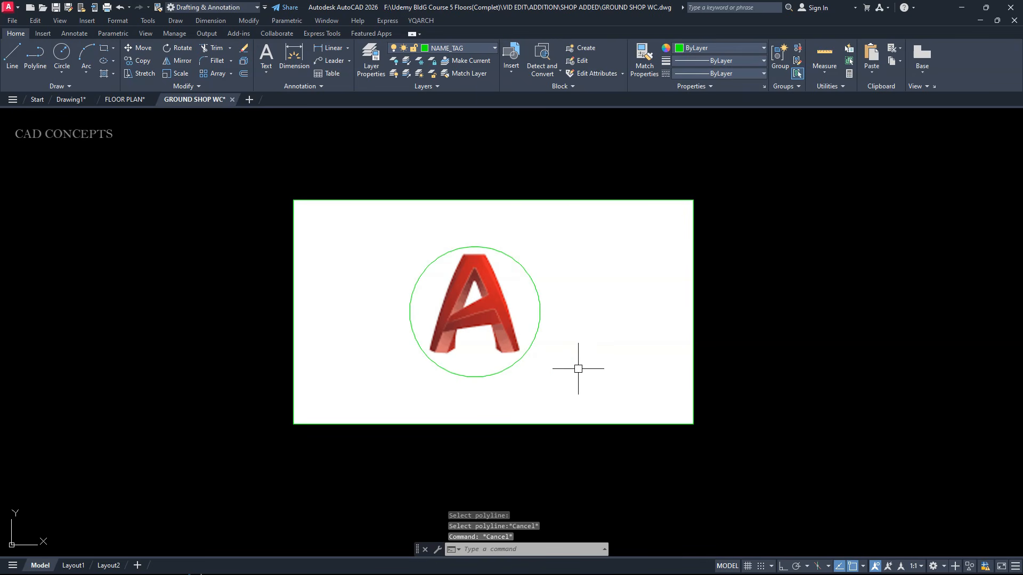
Convert the circle around the logo into a polyline with 500 vertices using the VVXX command.
type("VVXX")
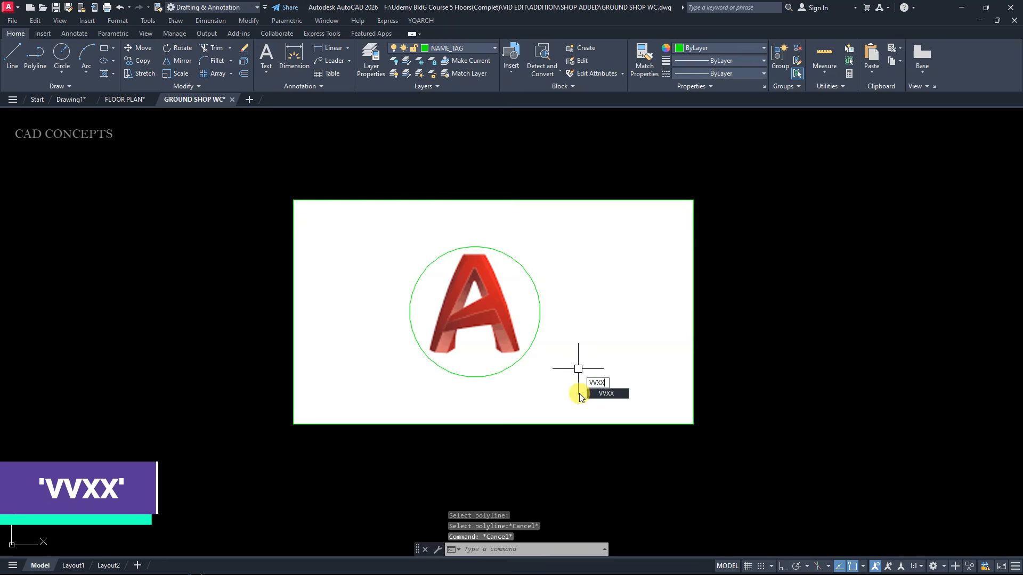
key("Return")
left_click(509, 361)
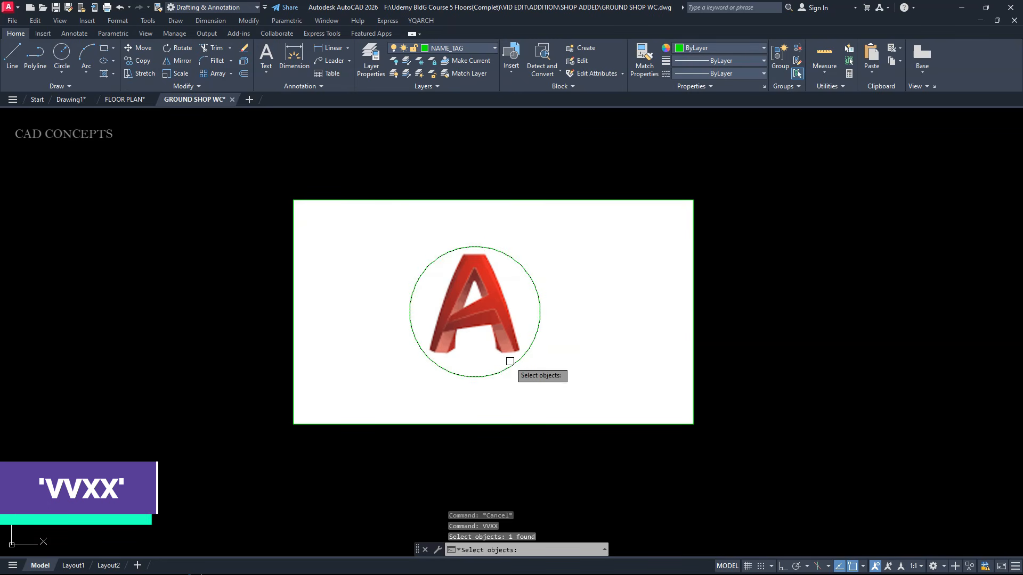
key("Return")
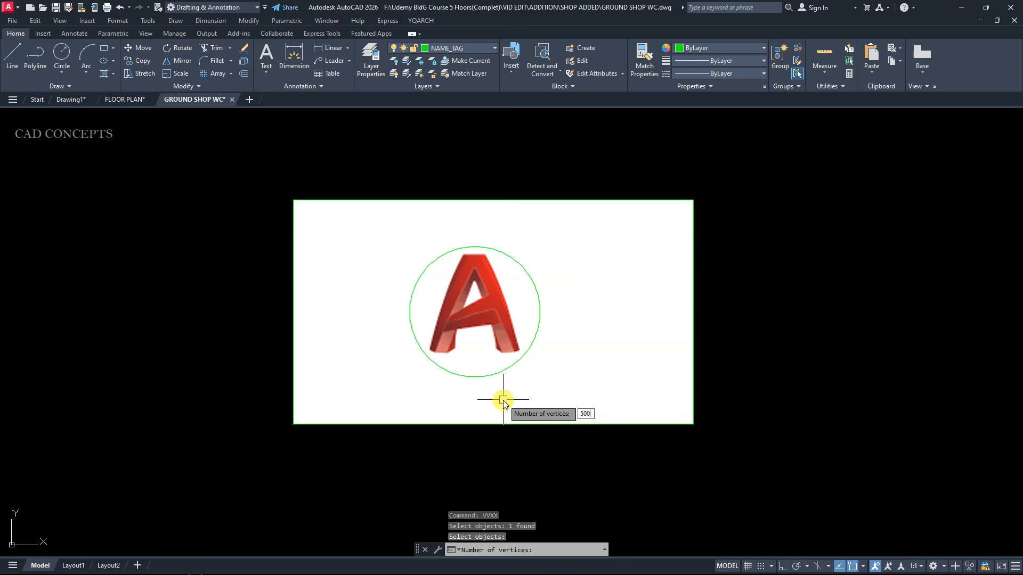
key("Escape")
scroll(414, 266, "up", 4)
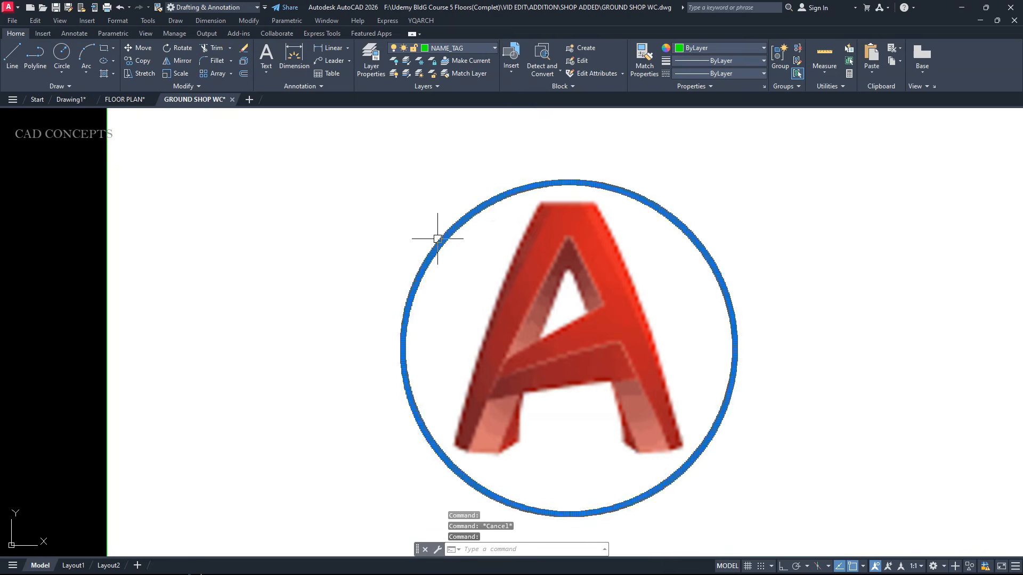
key("Escape")
scroll(502, 193, "up", 3)
scroll(502, 208, "down", 8)
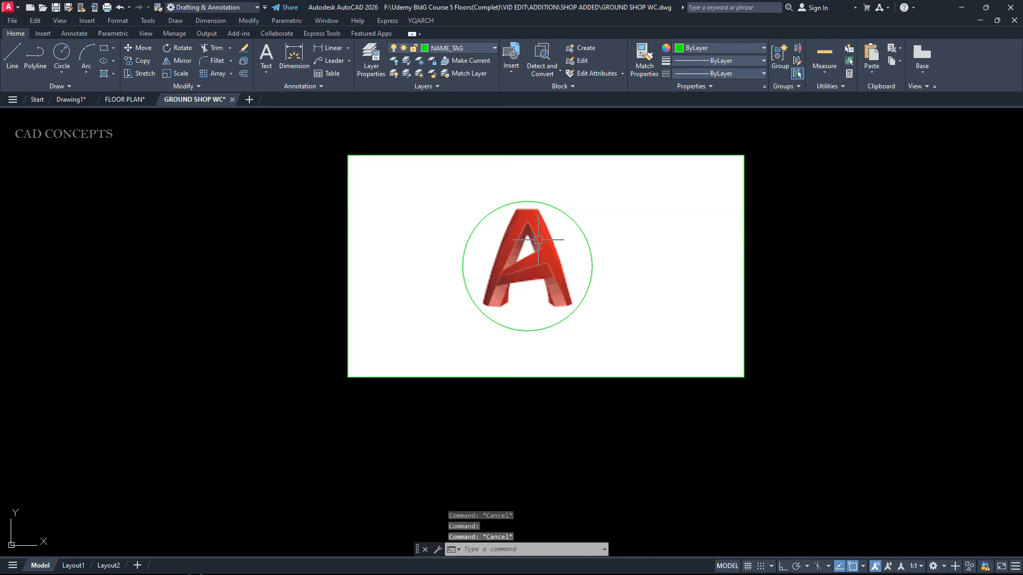
Clip the logo image with IMAGECLIP, selecting the circular polyline around the letter as the new boundary.
type("ICL")
key("Return")
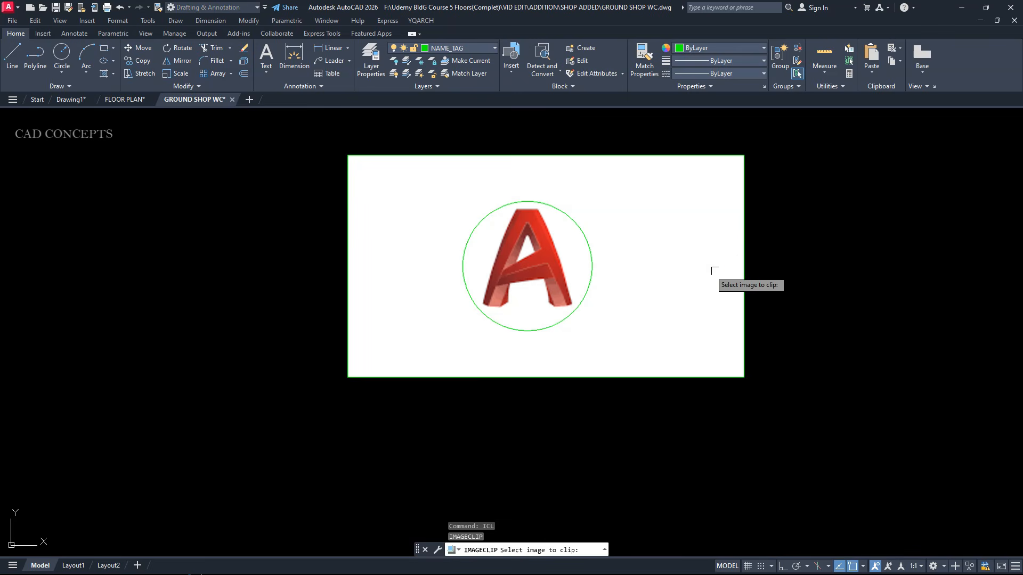
left_click(739, 266)
left_click(775, 327)
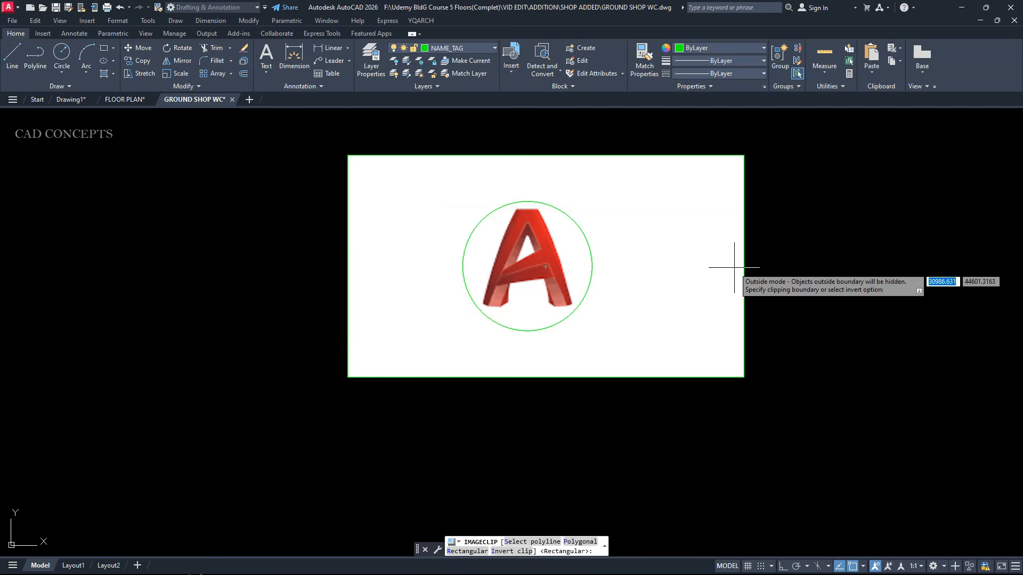
left_click(525, 542)
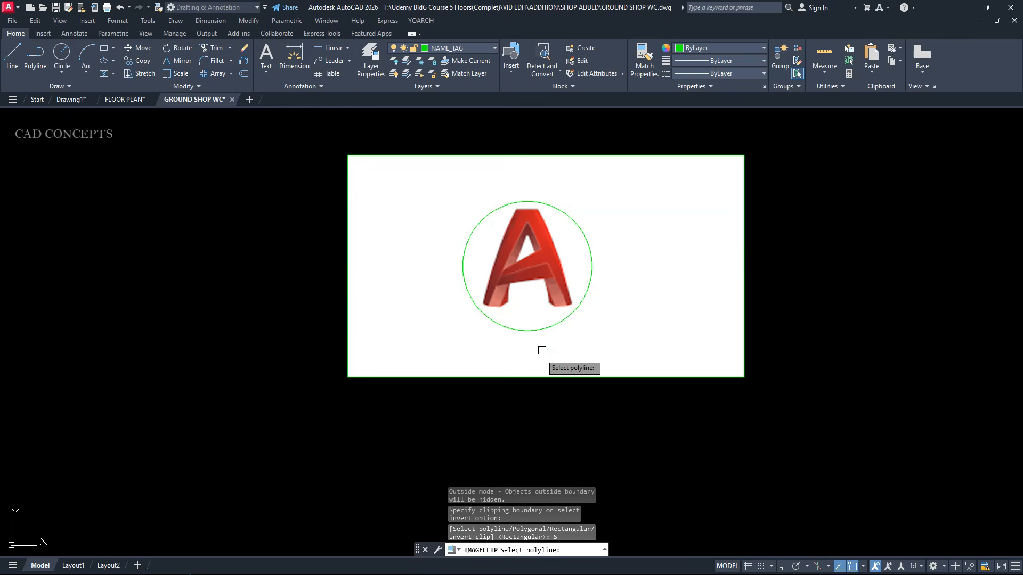
left_click(544, 328)
scroll(530, 280, "up", 2)
scroll(530, 279, "up", 2)
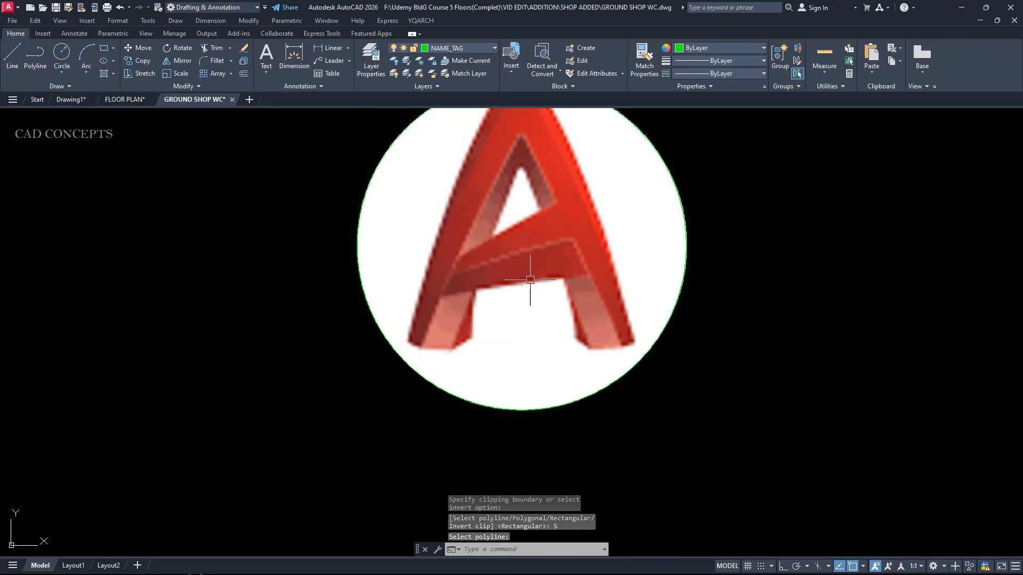
middle_click_drag(531, 288, 502, 368)
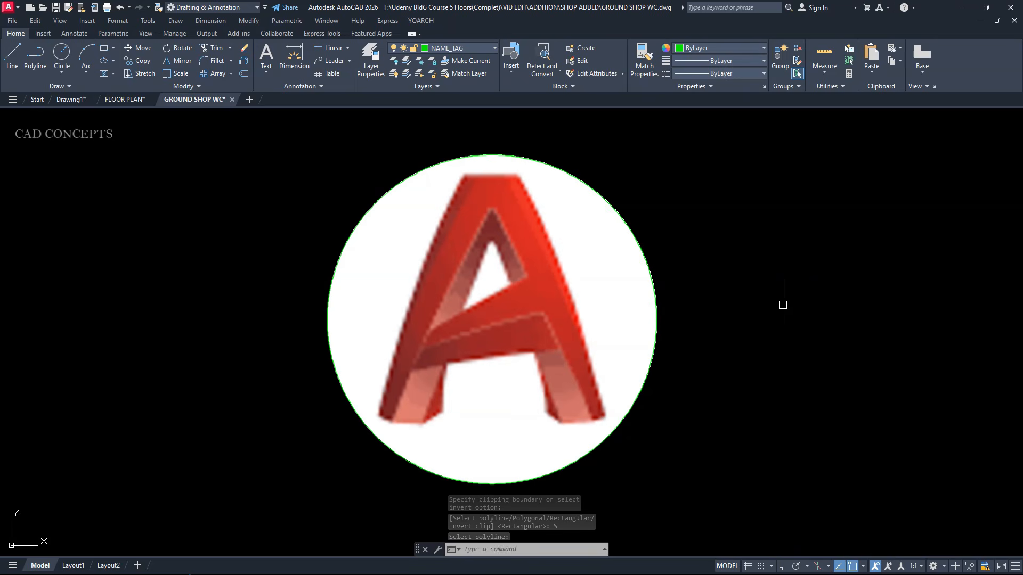
scroll(762, 301, "down", 2)
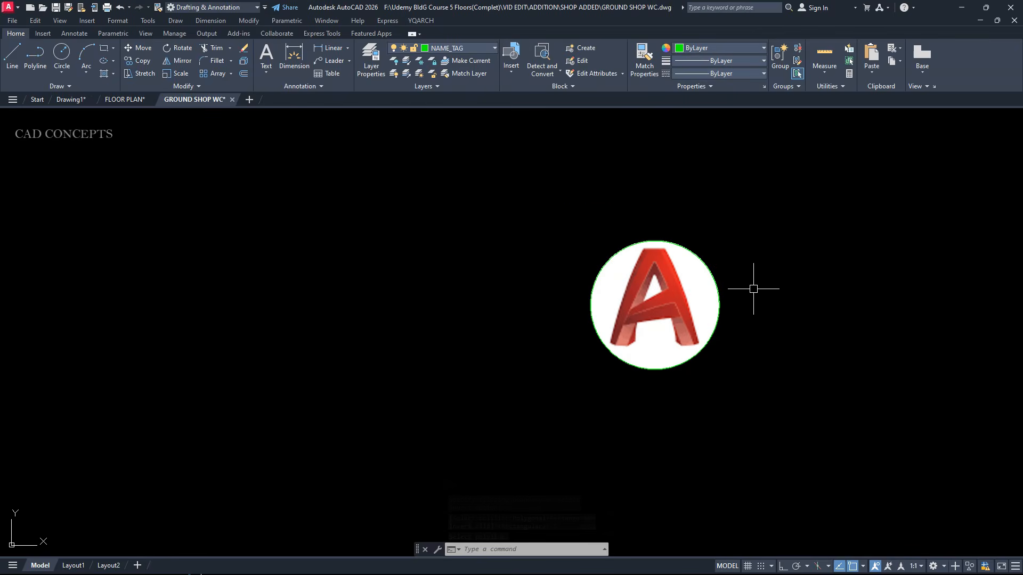
scroll(757, 296, "up", 2)
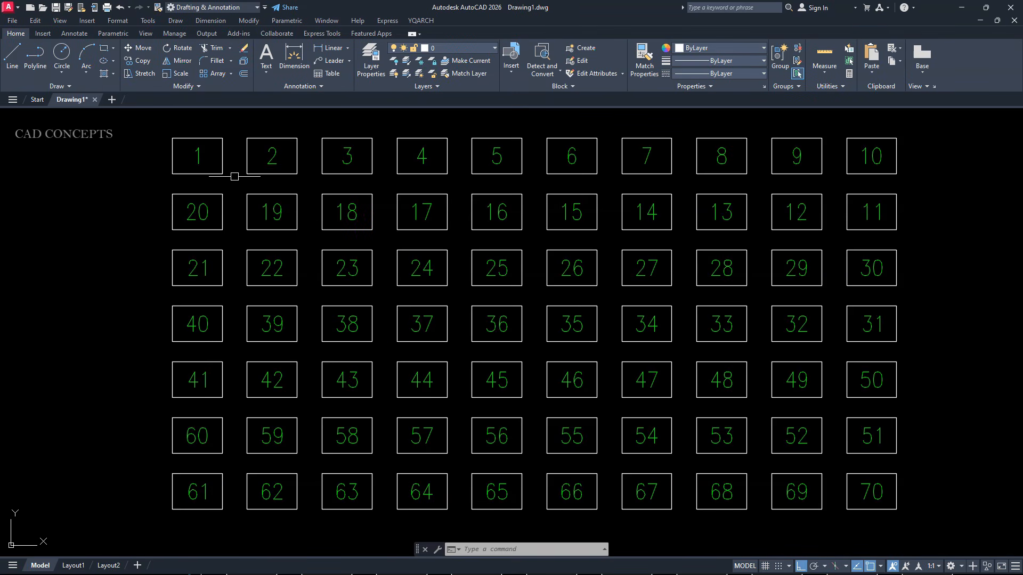
Draw a filleted rectangle with the CCR command over the corners of box 1, using a fillet radius of 15.
type("CRR")
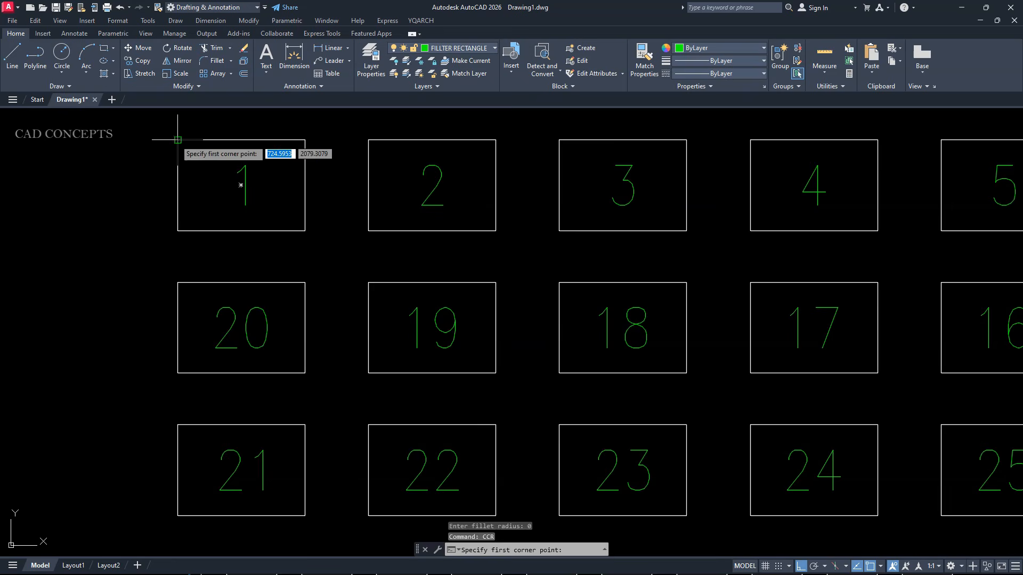
left_click(178, 140)
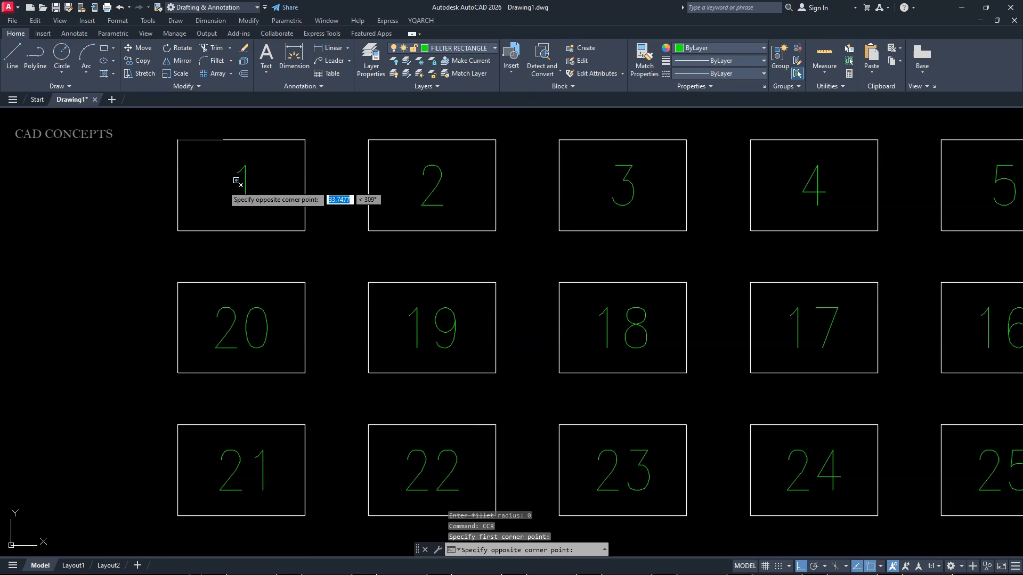
left_click(305, 231)
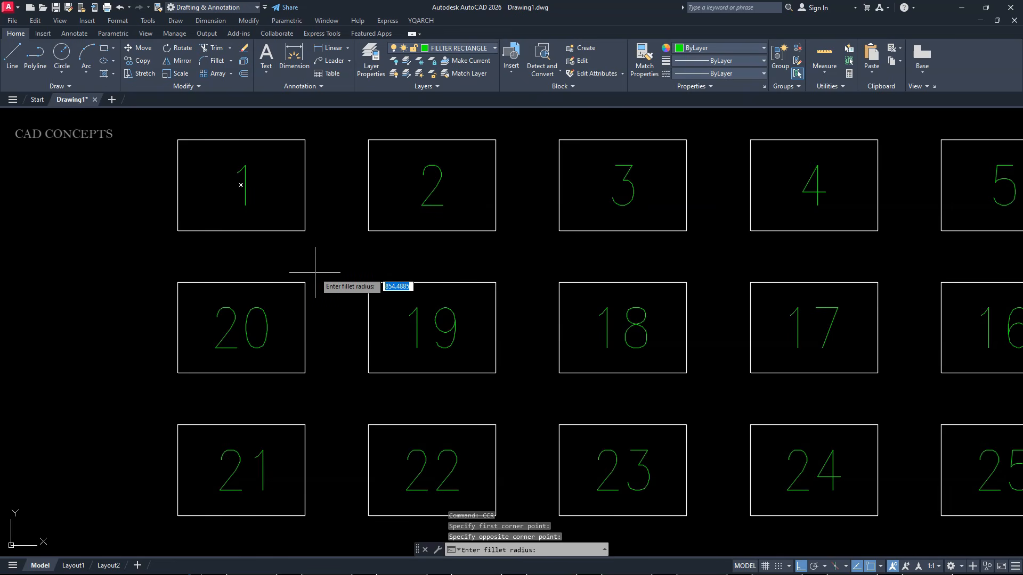
type("15")
key("Return")
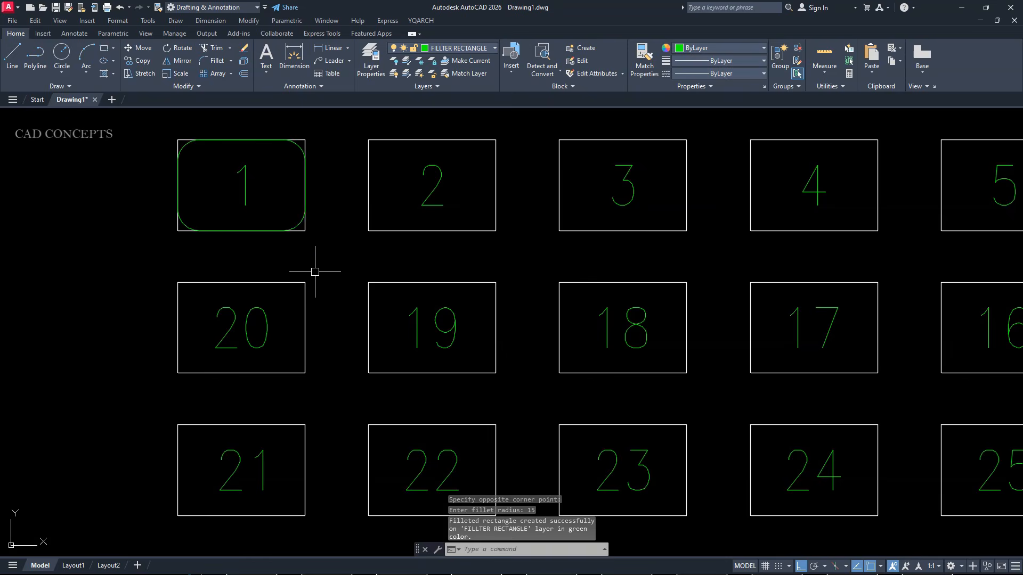
Draw another CCR filleted rectangle over box 2, from its lower-left corner to its upper-right corner.
scroll(297, 247, "down", 2)
type("CCR")
key("Return")
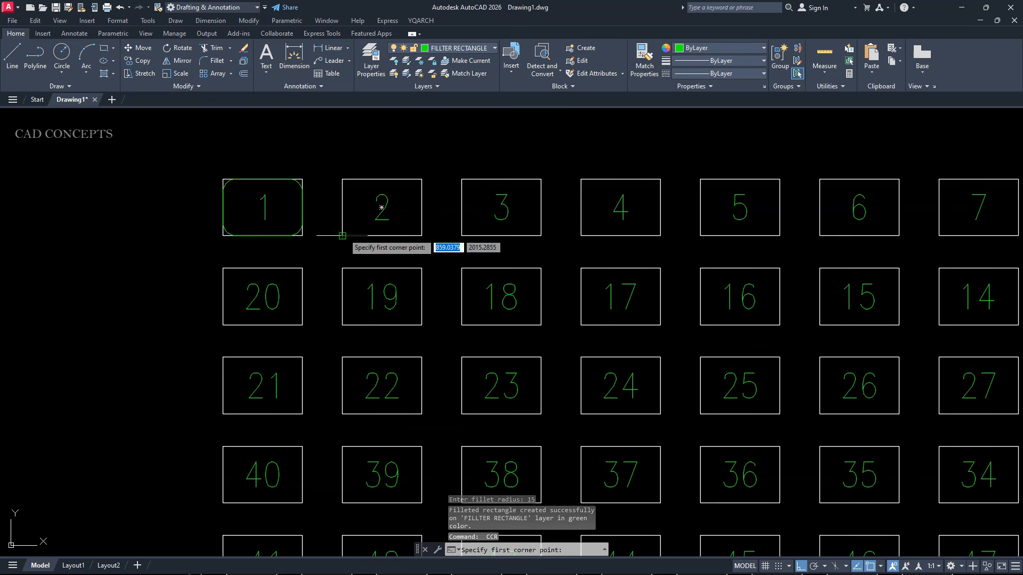
left_click(342, 235)
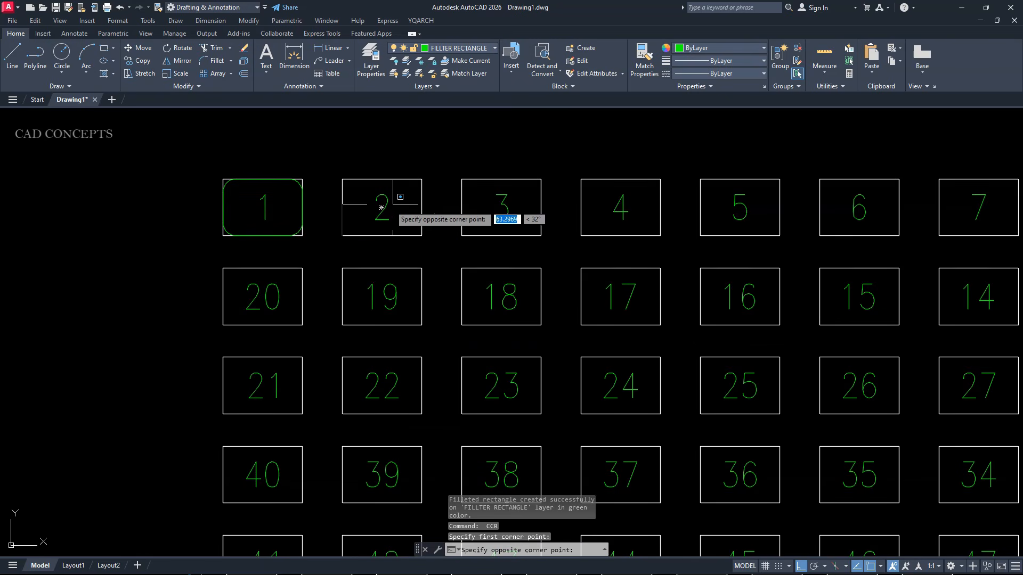
left_click(421, 179)
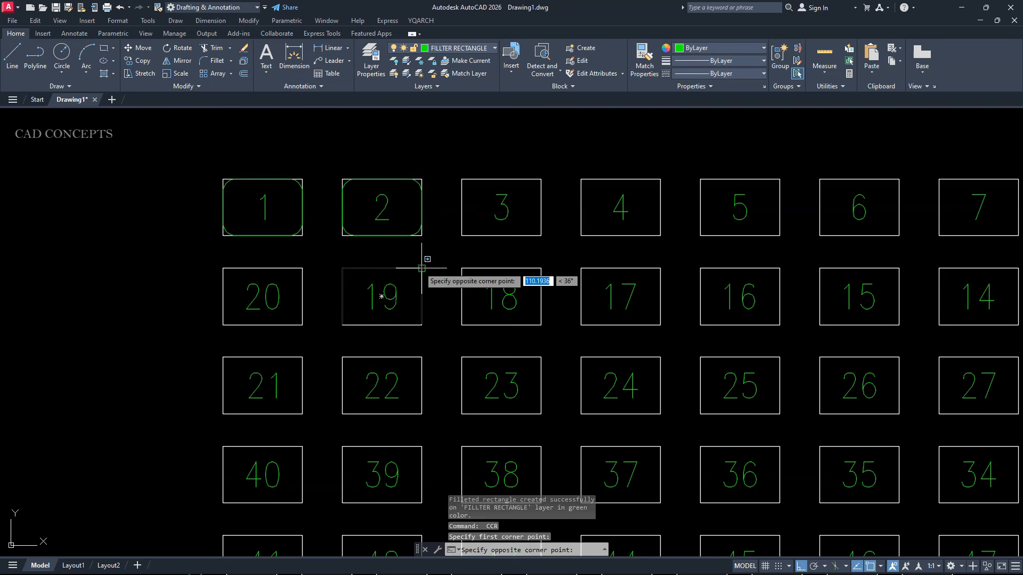
Draw CCR filleted rectangles over box 19 with radius 25 and, smaller, in the empty space left of the grid with radius 20.
scroll(372, 317, "up", 2)
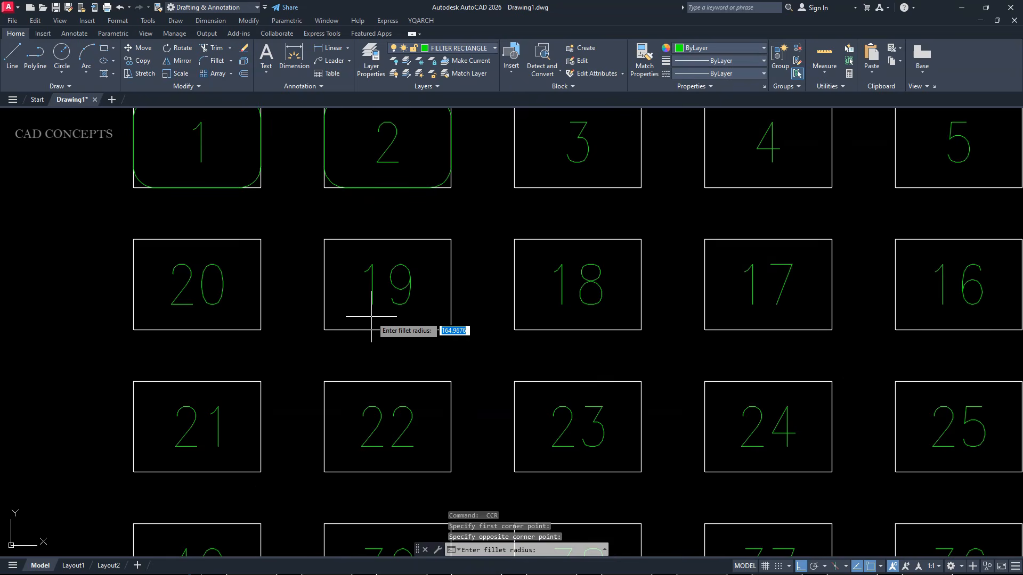
type("20")
key("Return")
scroll(490, 242, "down", 3)
Draw a large CCR filleted rectangle between the small rounded rectangle and the numbered grid, with a fillet radius of 33.
type("CCR")
key("Return")
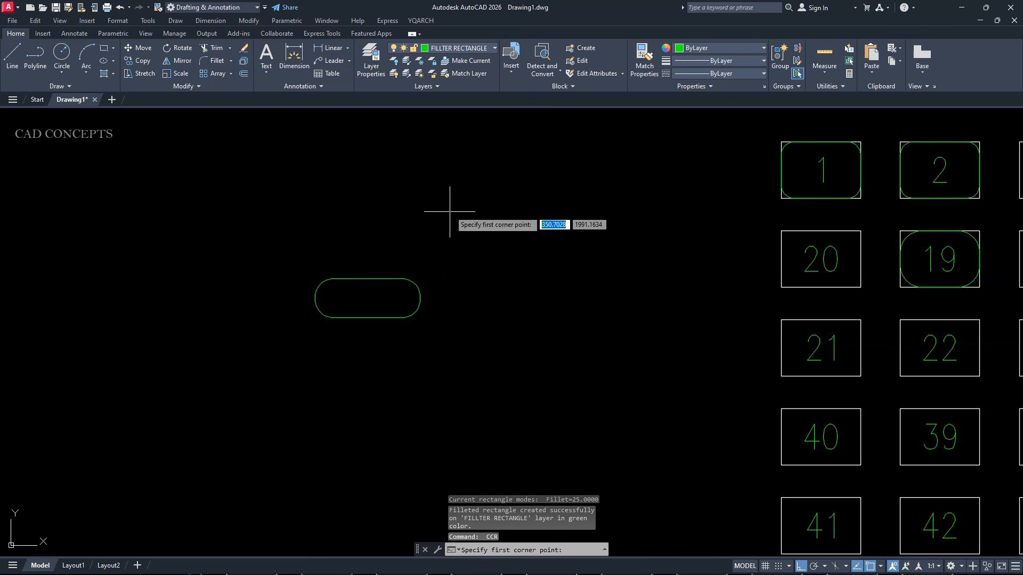
left_click(450, 210)
left_click(605, 335)
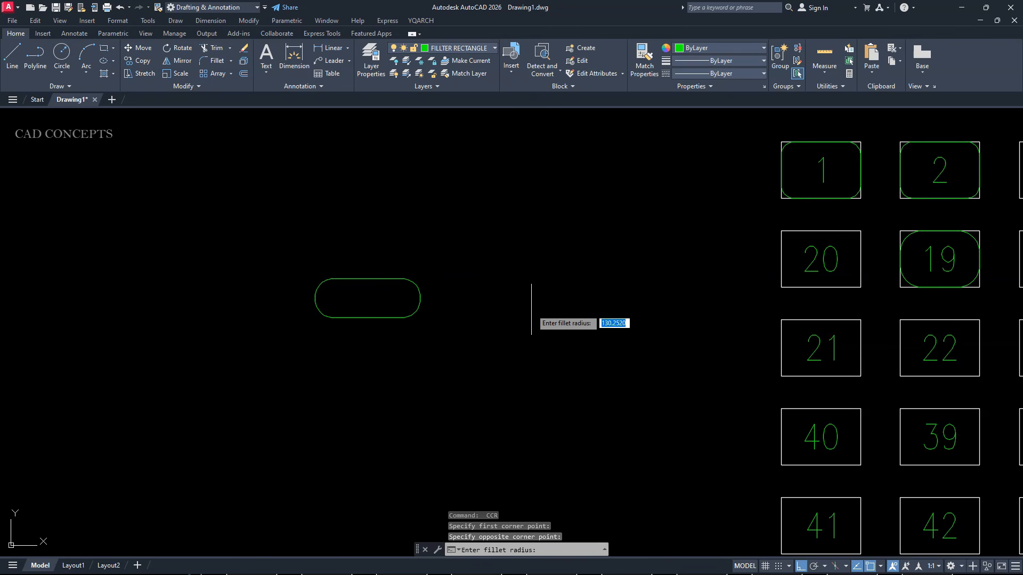
type("33")
key("Return")
Draw a tall CCR filleted rectangle to the left of the small rounded rectangle, with a fillet radius of 30.
key("Return")
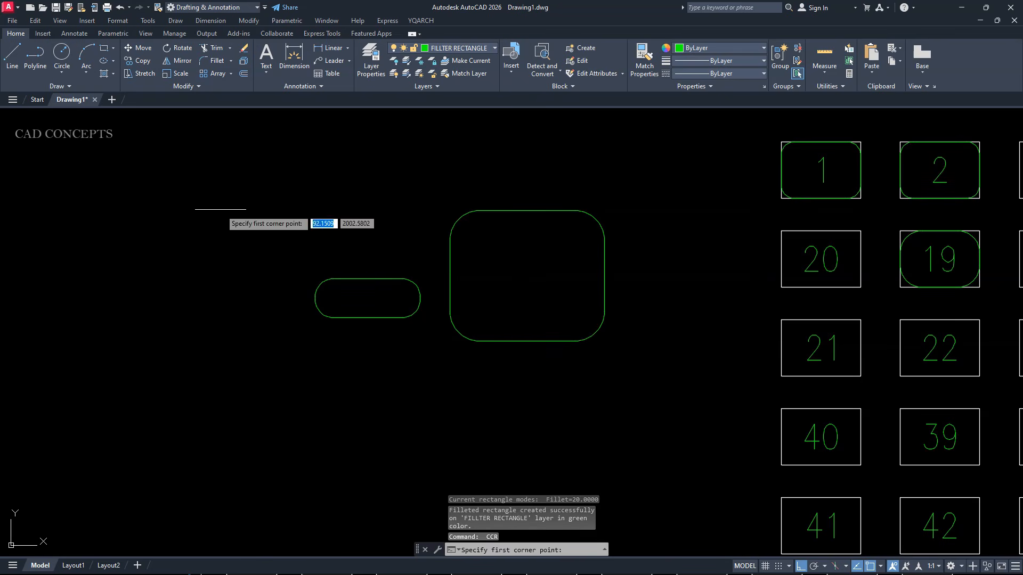
left_click(220, 209)
left_click(76, 409)
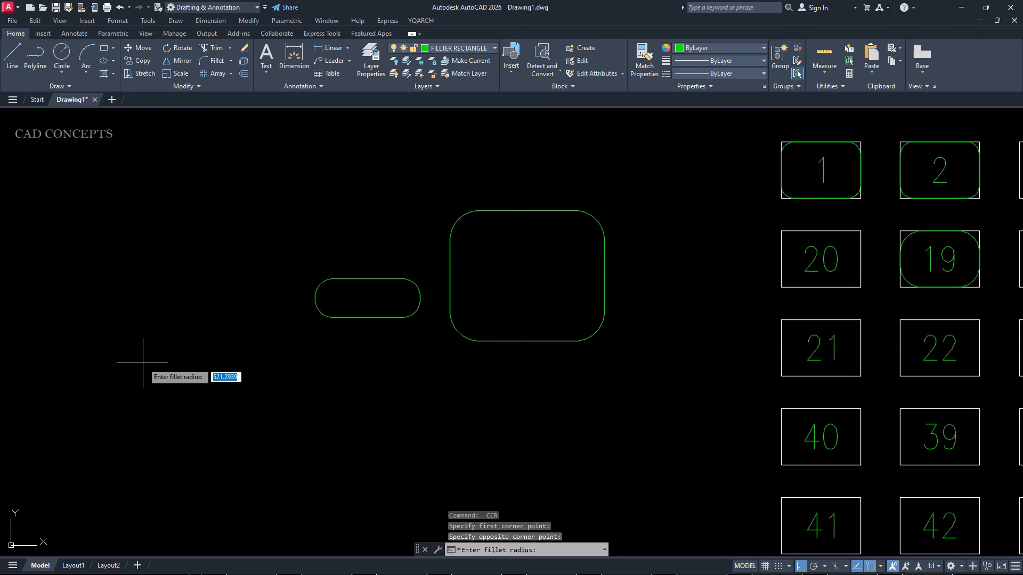
key("Return")
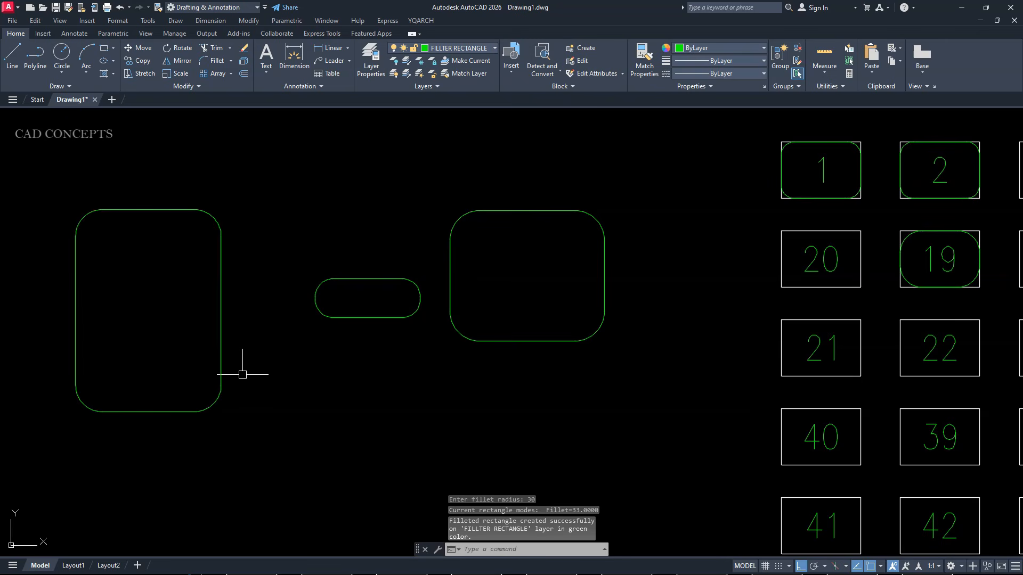
Draw a long horizontal CCR filleted rectangle below the small and large rounded rectangles, with a fillet radius of 14.
key("Return")
left_click(277, 353)
left_click(642, 458)
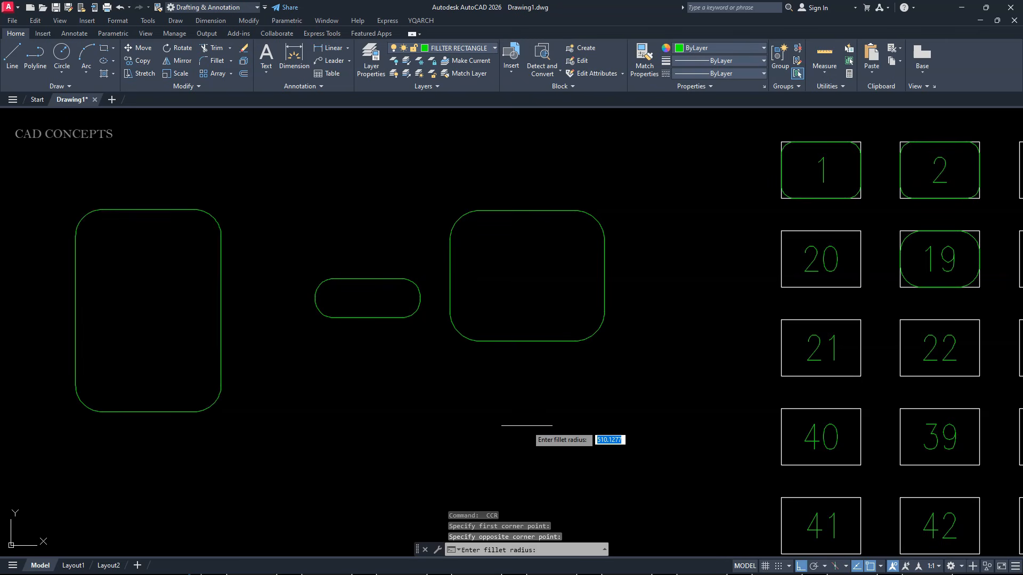
type("14")
key("Return")
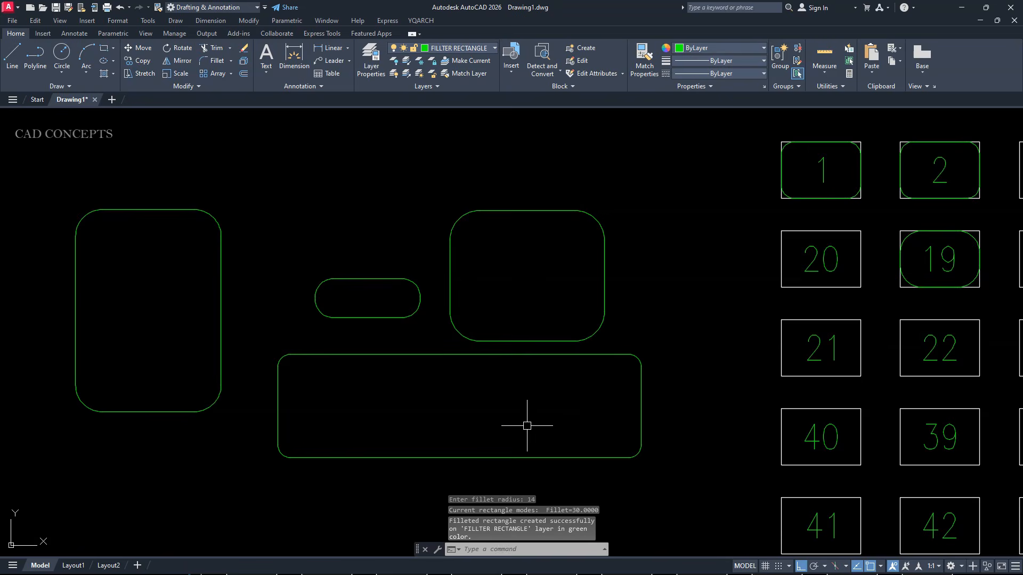